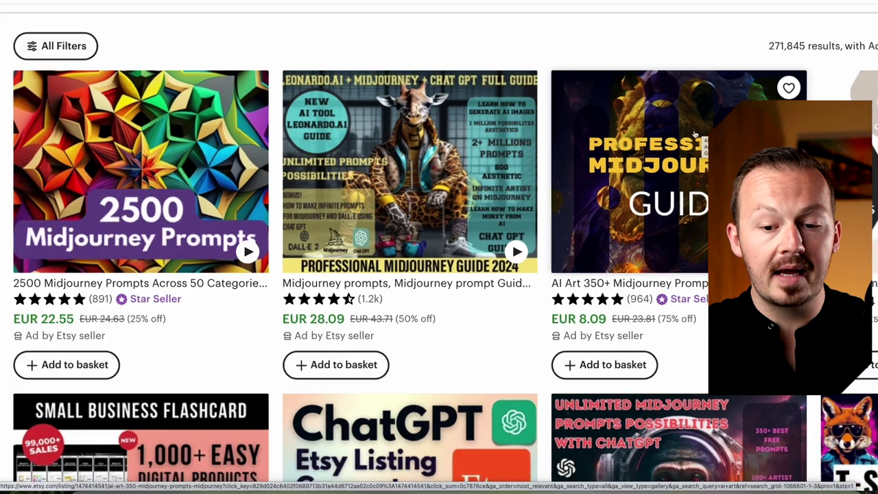
# - Examine the AI art and Midjourney prompt listings in the Etsy search results, including their prices and review counts
pyautogui.scroll(-3, 6, 191)
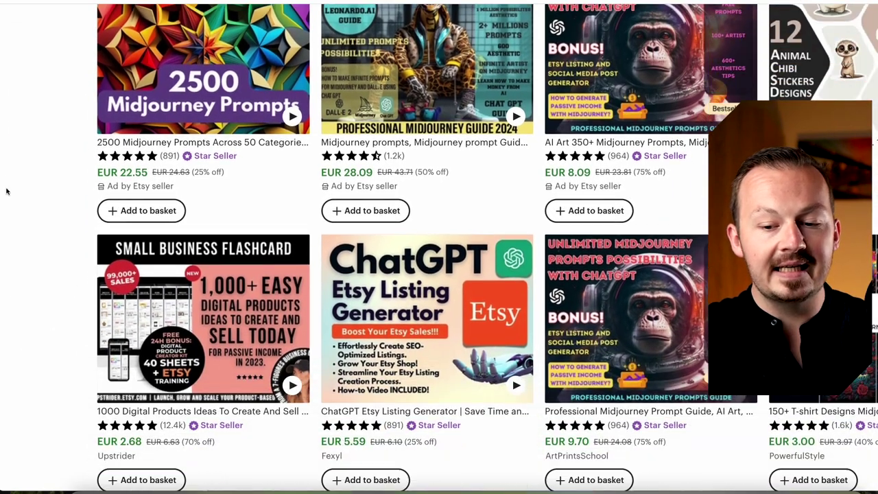
pyautogui.scroll(-5, 7, 191)
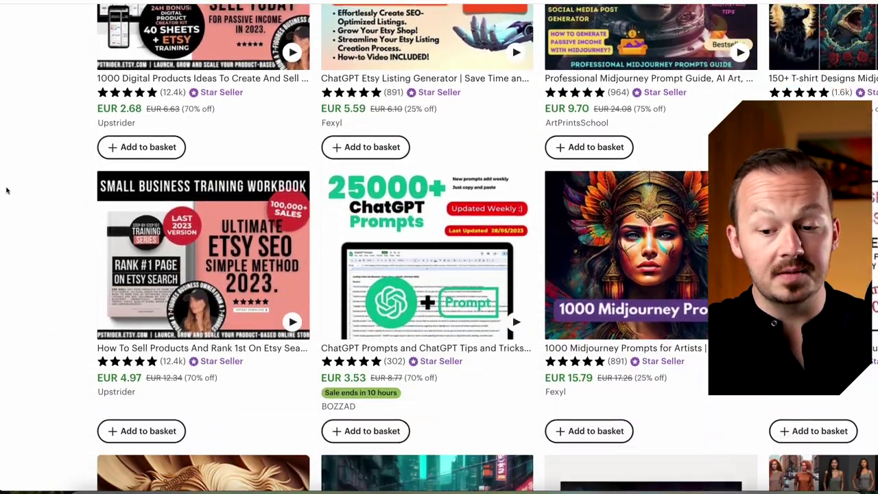
pyautogui.scroll(-4, 7, 191)
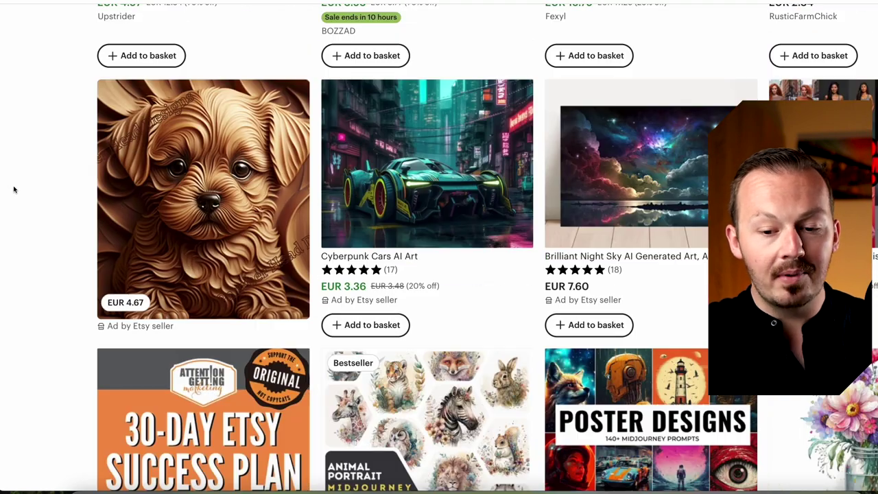
pyautogui.scroll(-8, 18, 189)
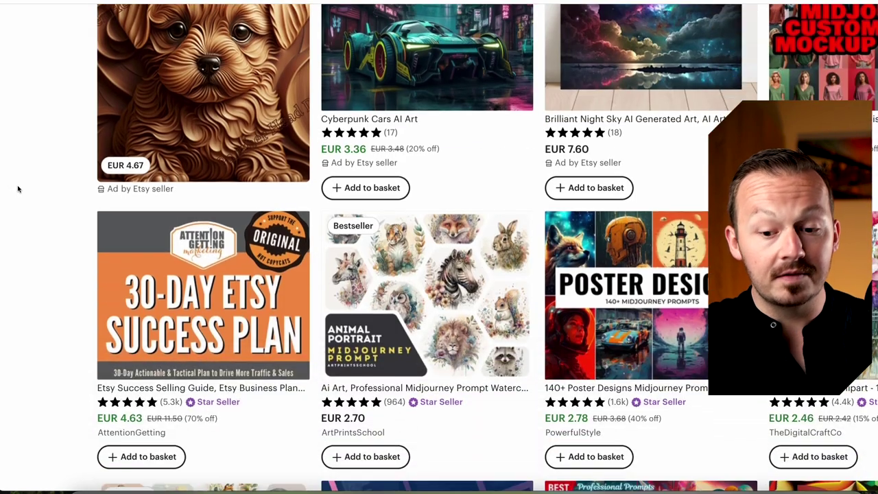
pyautogui.scroll(-1, 18, 189)
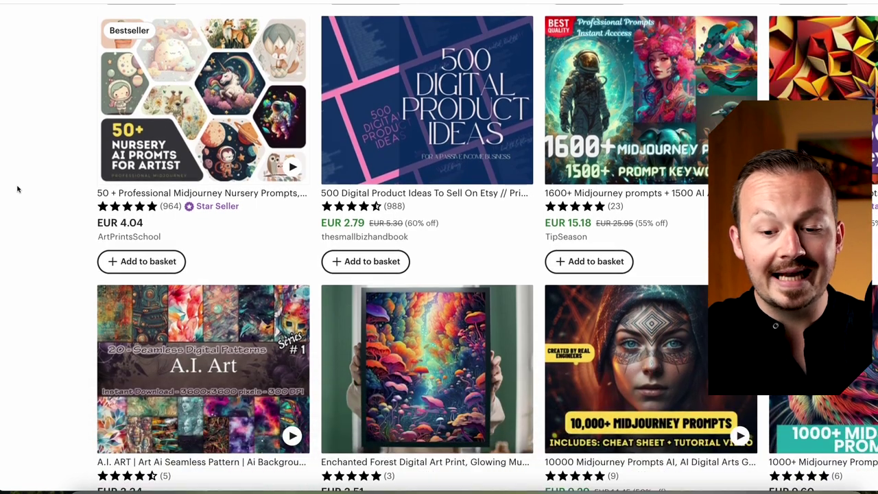
pyautogui.scroll(1, 39, 188)
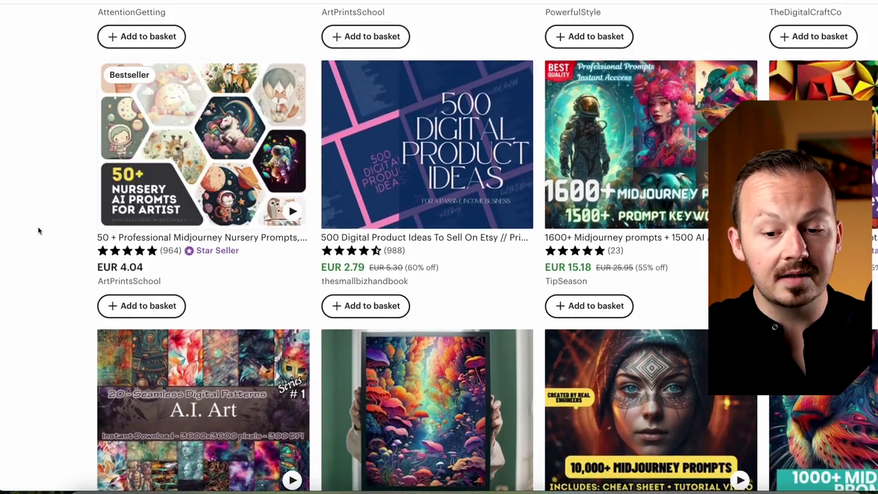
pyautogui.scroll(1, 41, 229)
pyautogui.scroll(-1, 44, 227)
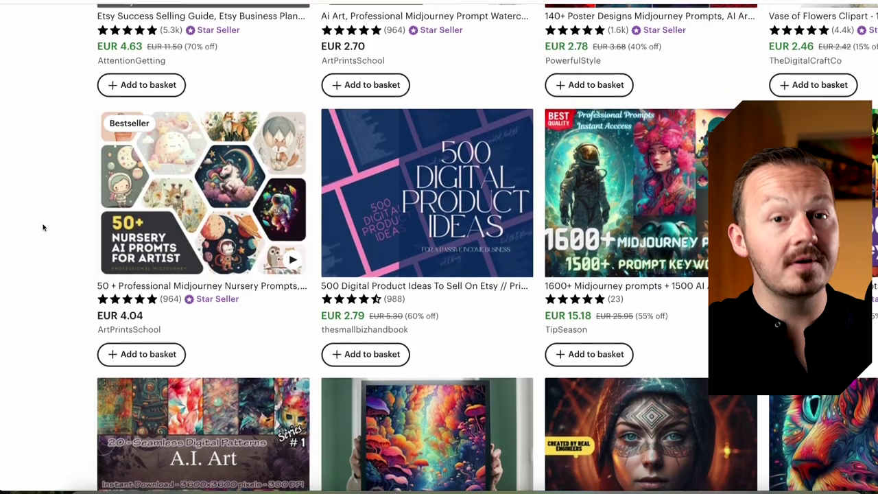
pyautogui.scroll(-1, 43, 227)
pyautogui.scroll(-2, 43, 227)
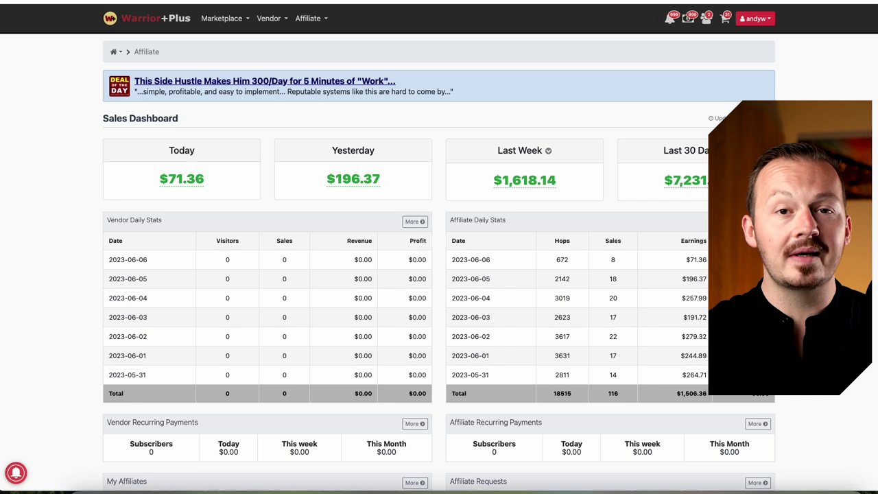
# - Set the Last Week earnings card on the Warrior+Plus sales dashboard to show Last 7 Days
pyautogui.moveTo(721, 177)
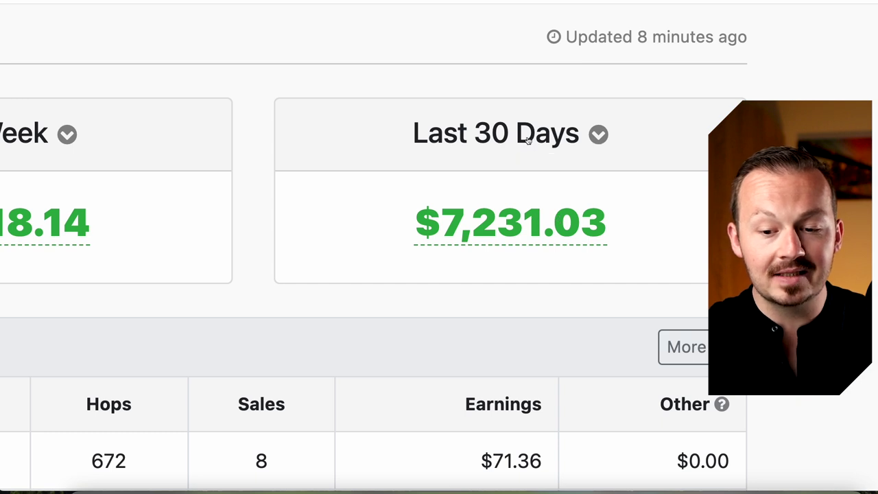
pyautogui.click(441, 138)
pyautogui.click(422, 155)
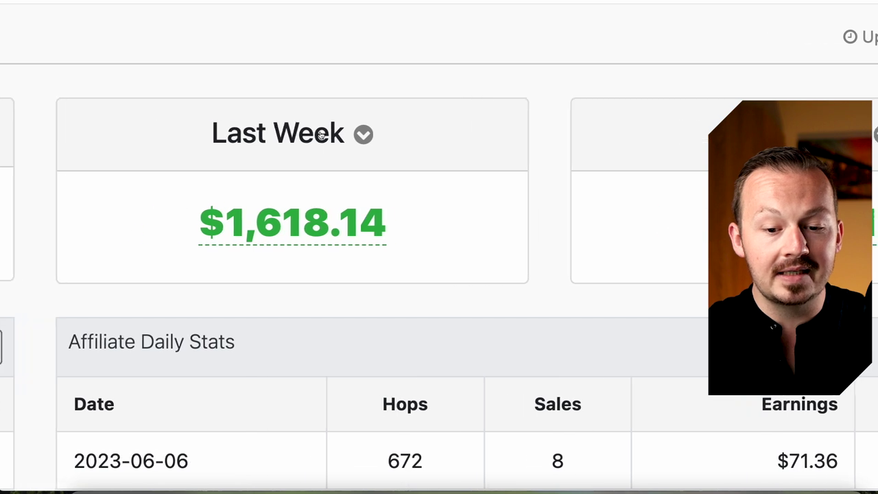
pyautogui.click(273, 142)
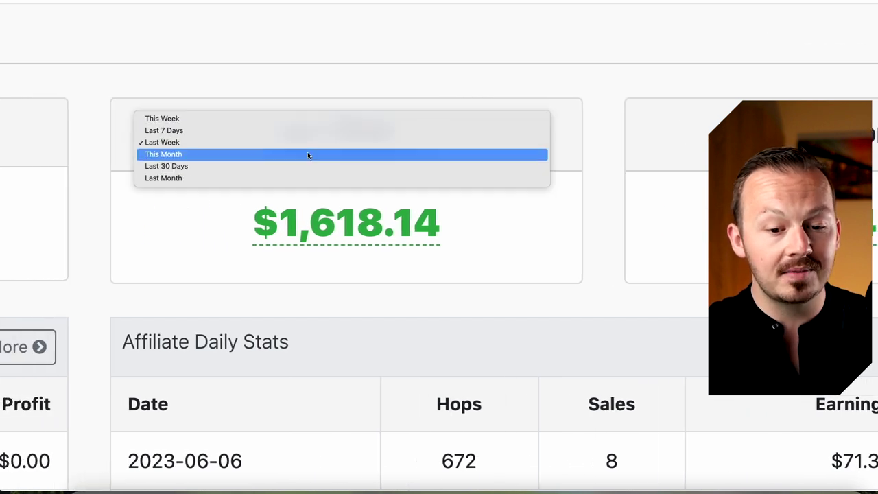
pyautogui.click(308, 131)
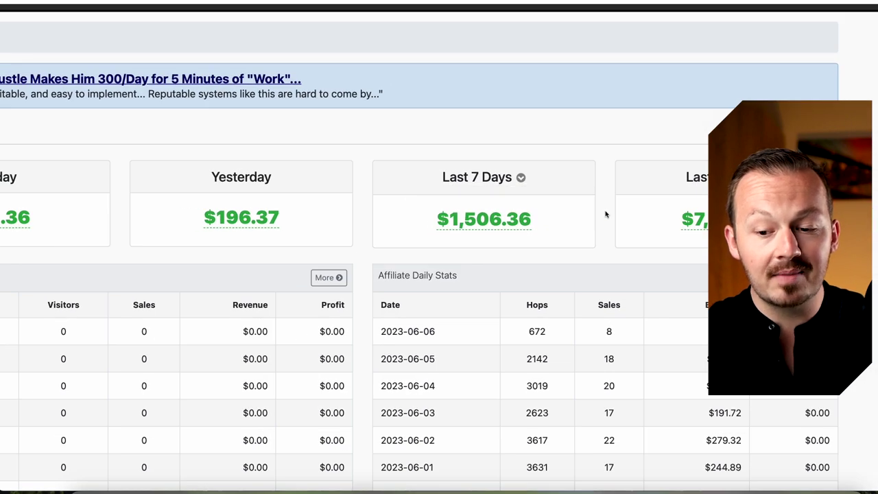
pyautogui.scroll(-1, 605, 215)
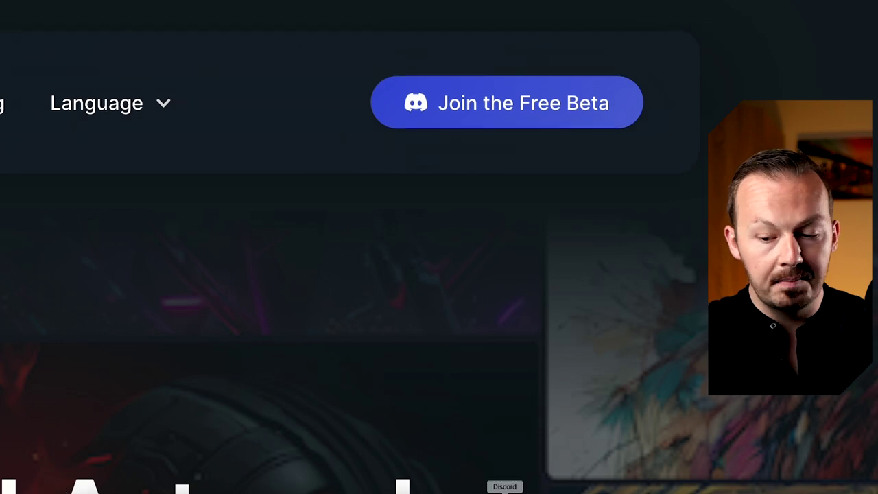
# - Switch to Discord and examine the prompts and generated images posted in BlueWillow's rookie-8 channel
pyautogui.click(504, 493)
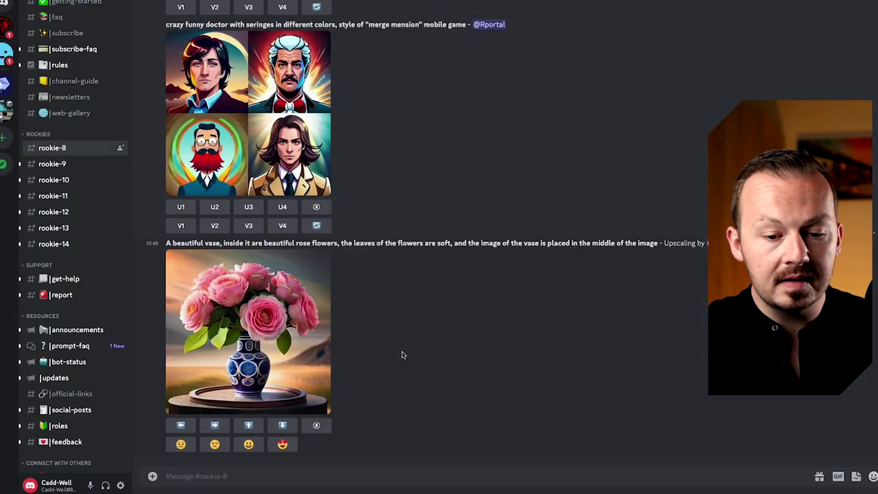
pyautogui.scroll(3, 59, 26)
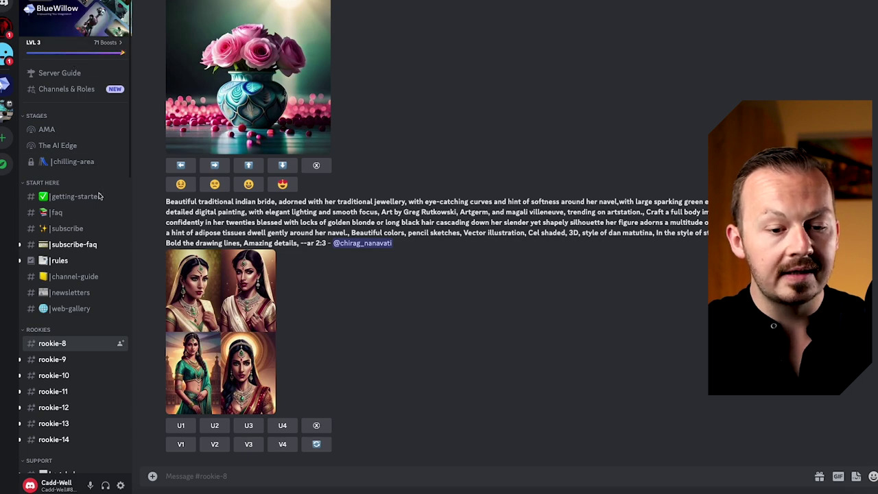
pyautogui.scroll(-3, 111, 225)
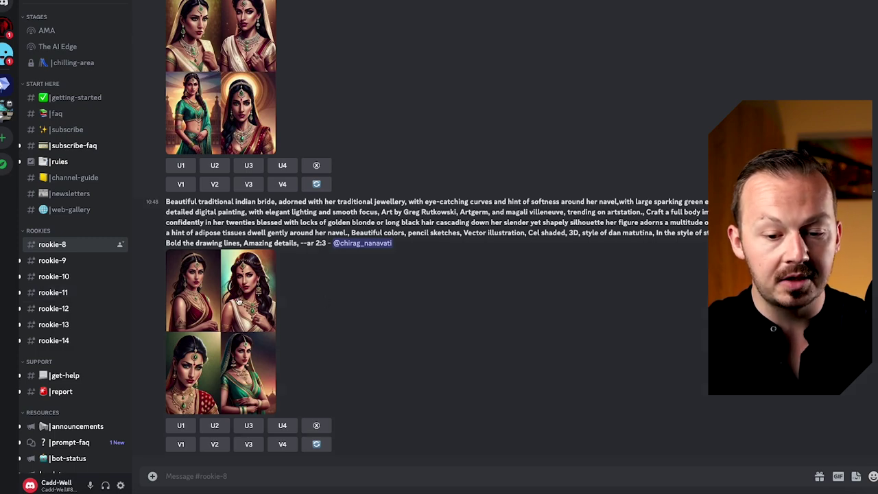
pyautogui.scroll(3, 278, 292)
pyautogui.scroll(-1, 278, 288)
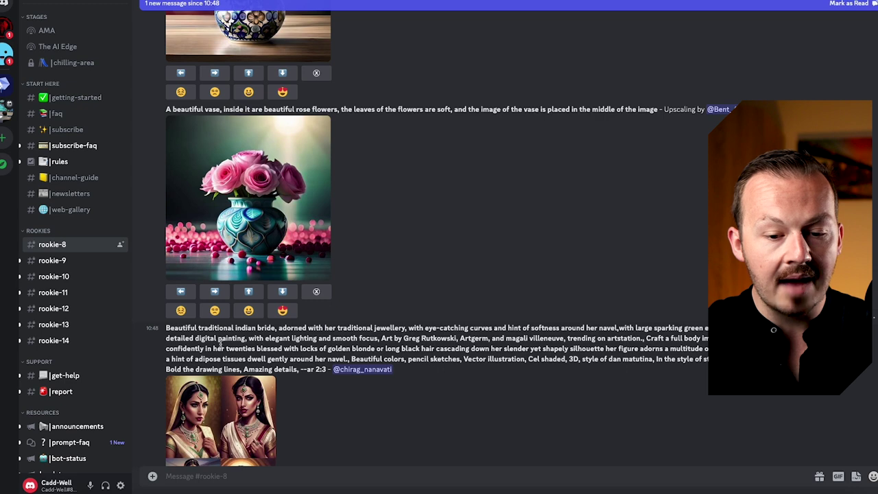
pyautogui.scroll(-5, 258, 323)
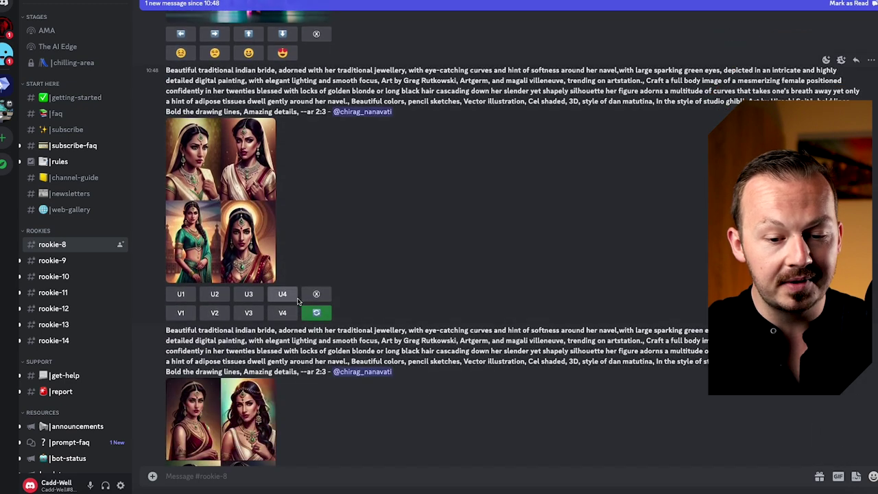
pyautogui.scroll(-5, 330, 332)
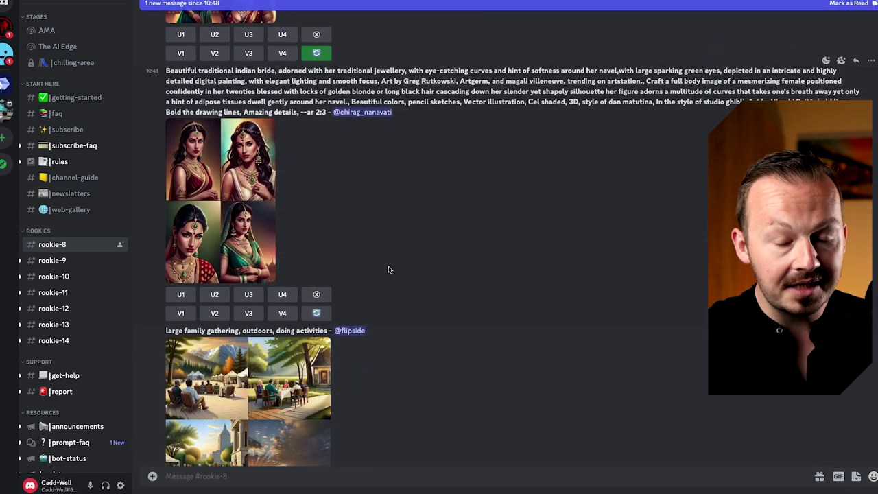
pyautogui.scroll(-3, 388, 270)
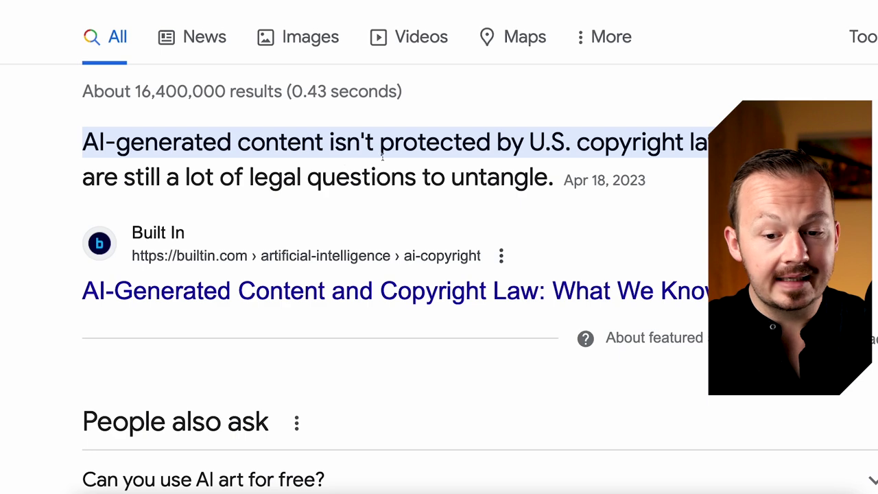
# - Highlight the statement on U.S. copyright protection of AI-generated content in the Google featured snippet
pyautogui.moveTo(382, 147); pyautogui.dragTo(713, 146)
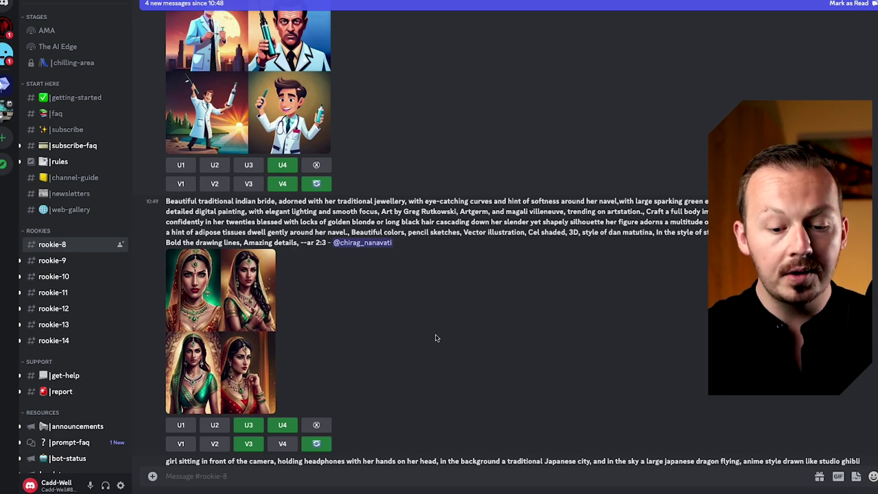
# - Submit the /imagine prompt "renaissance style pencil drawing on parchment, human nerve system, anatimically correct, medical sketch" in the rookie-8 channel
pyautogui.scroll(-15, 402, 335)
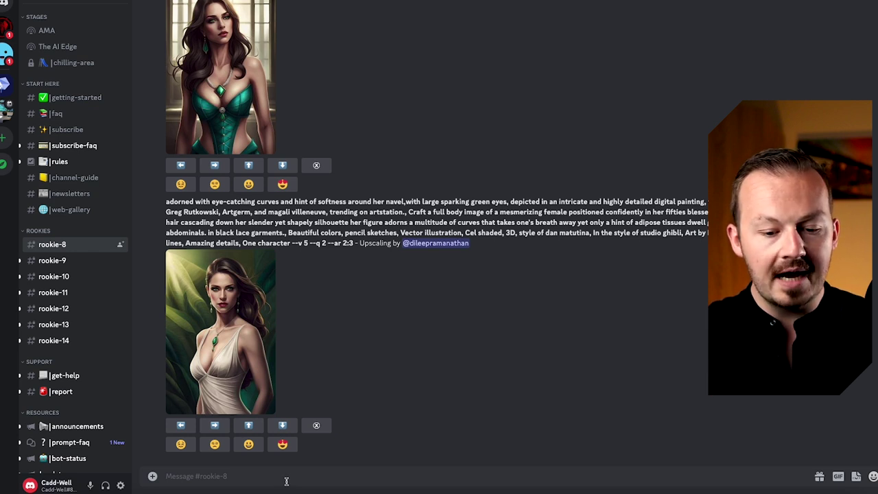
pyautogui.click(286, 476)
pyautogui.write('renaissance style pencil drawing on parchment, human nerve system, anatimically correct, medical sketch')
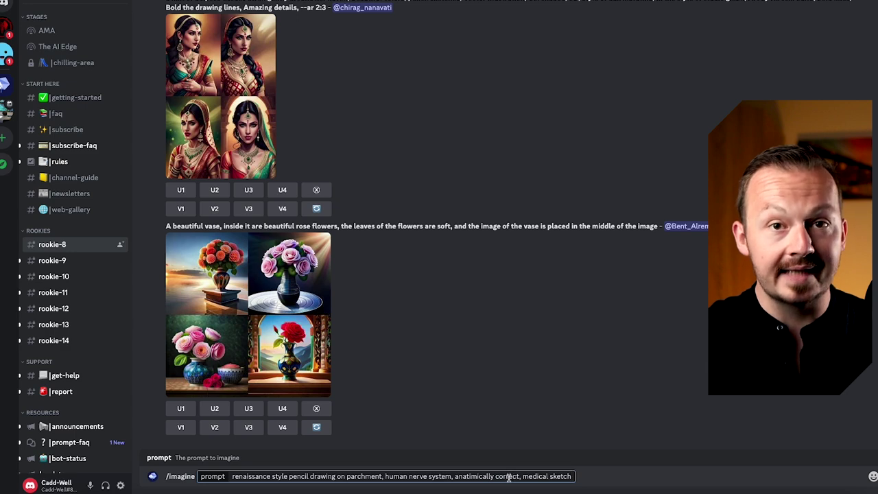
pyautogui.press('Return')
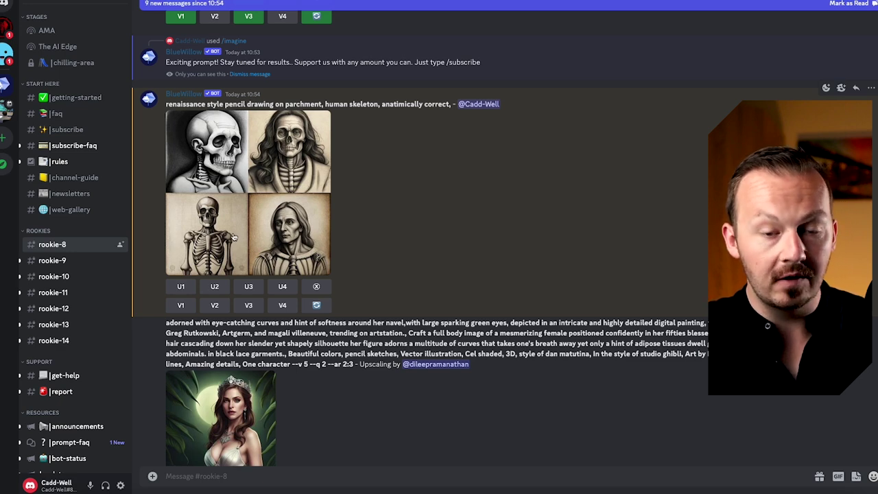
# - Generate variations of the second image in the human skeleton grid and upscale the second variation
pyautogui.scroll(-2, 295, 110)
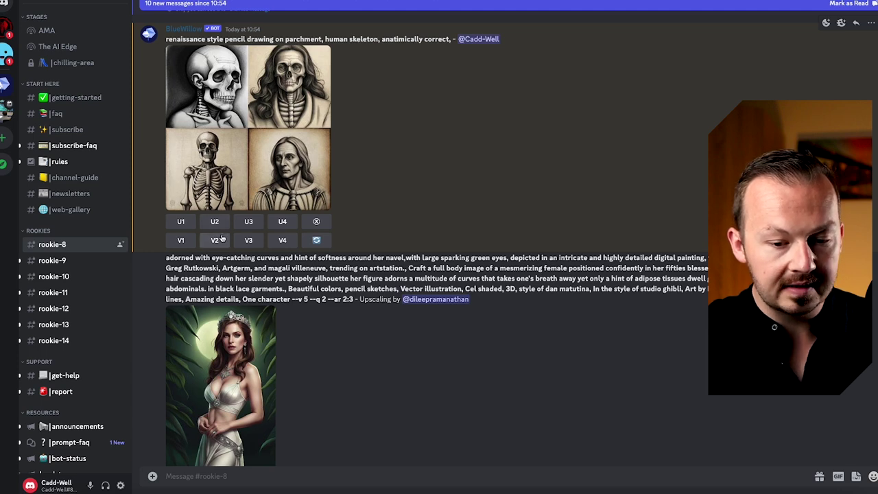
pyautogui.click(215, 240)
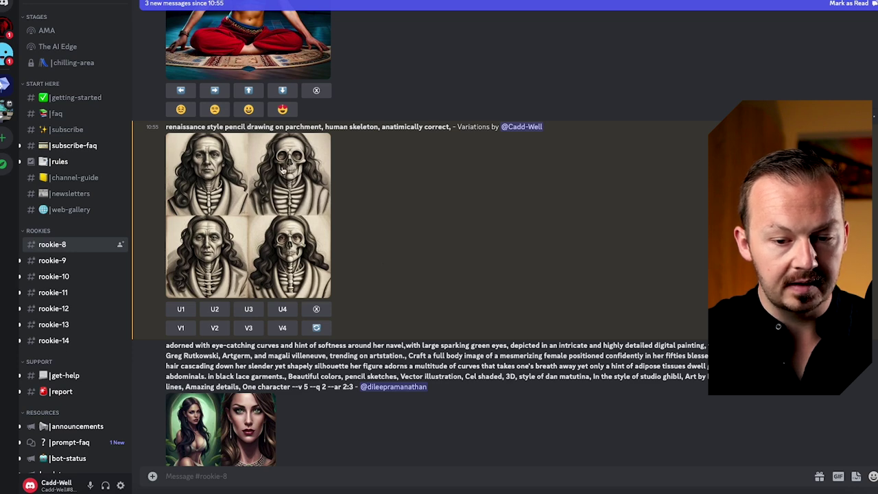
pyautogui.click(215, 309)
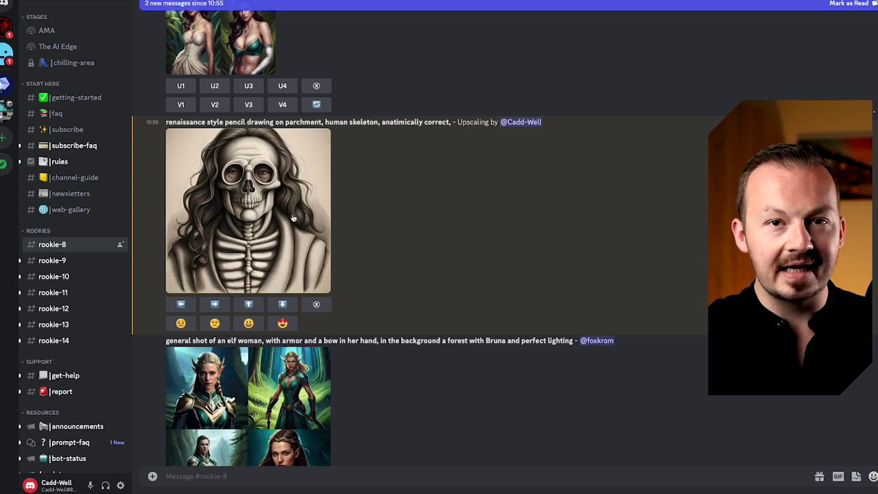
# - View the upscaled human skeleton drawing enlarged and return to the channel
pyautogui.click(262, 204)
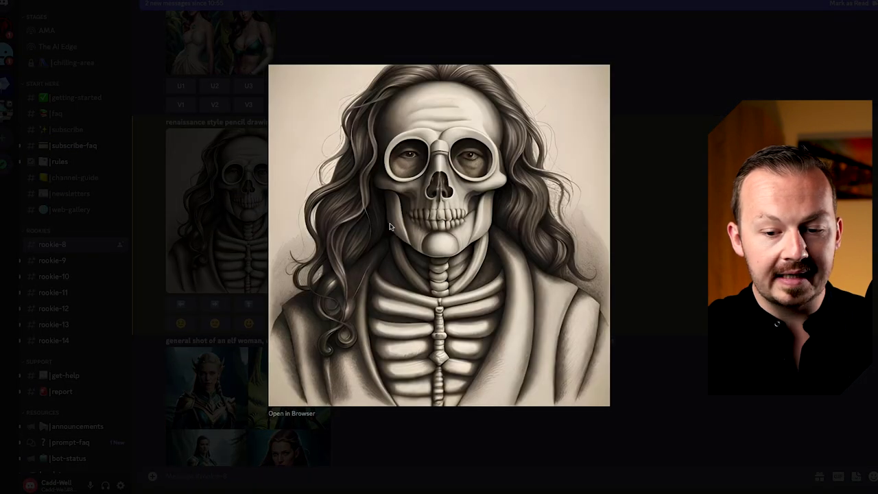
pyautogui.rightClick(432, 188)
pyautogui.click(470, 213)
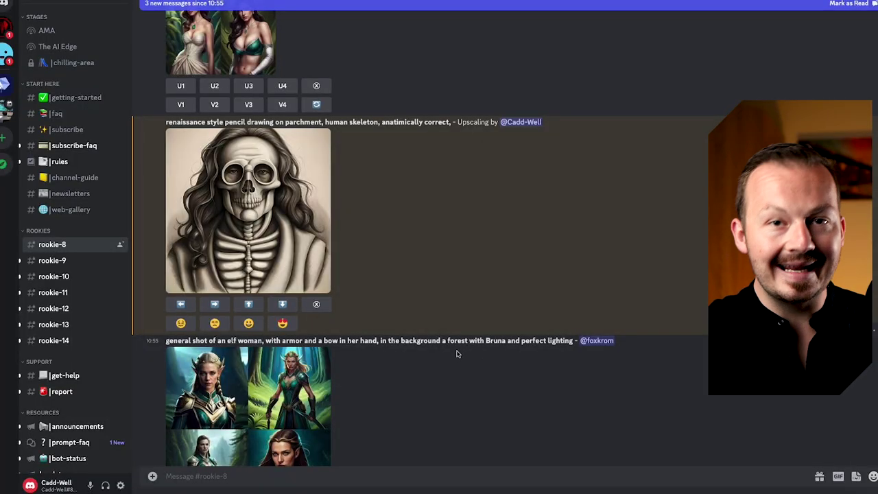
# - View the elf woman image grid below the skeleton drawing enlarged, then close the preview
pyautogui.scroll(-5, 445, 330)
pyautogui.scroll(2, 428, 312)
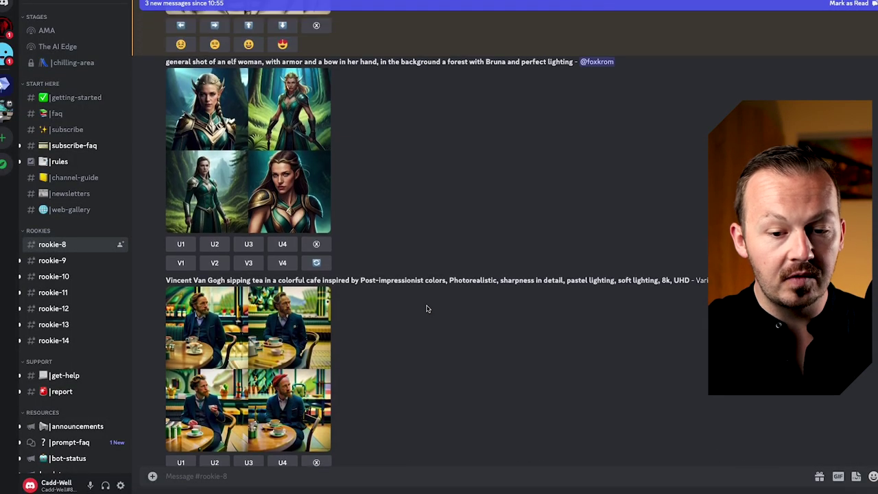
pyautogui.click(327, 237)
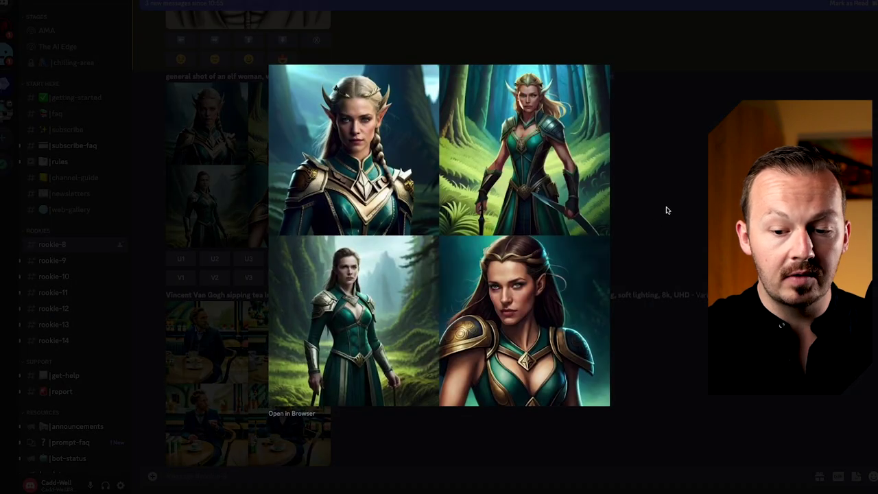
pyautogui.click(703, 185)
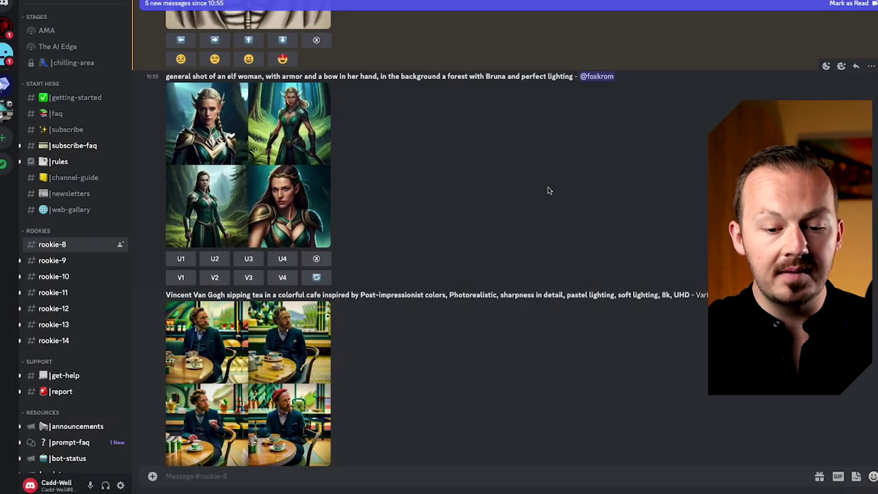
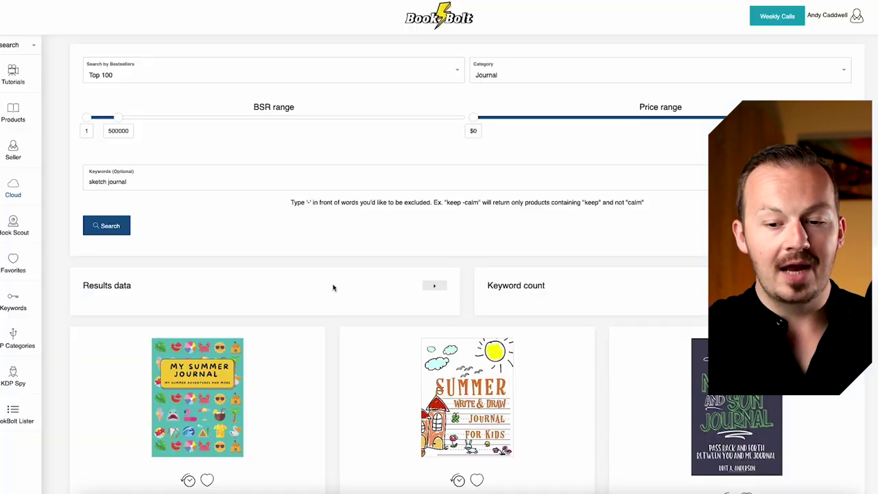
# - Switch to Book Bolt and examine the sales data of the sketch journal bestsellers
pyautogui.scroll(-5, 334, 291)
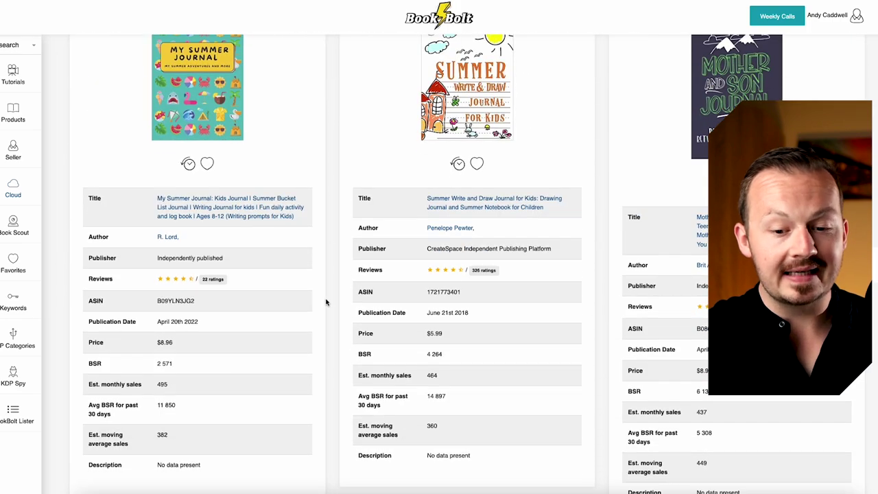
pyautogui.scroll(-3, 334, 297)
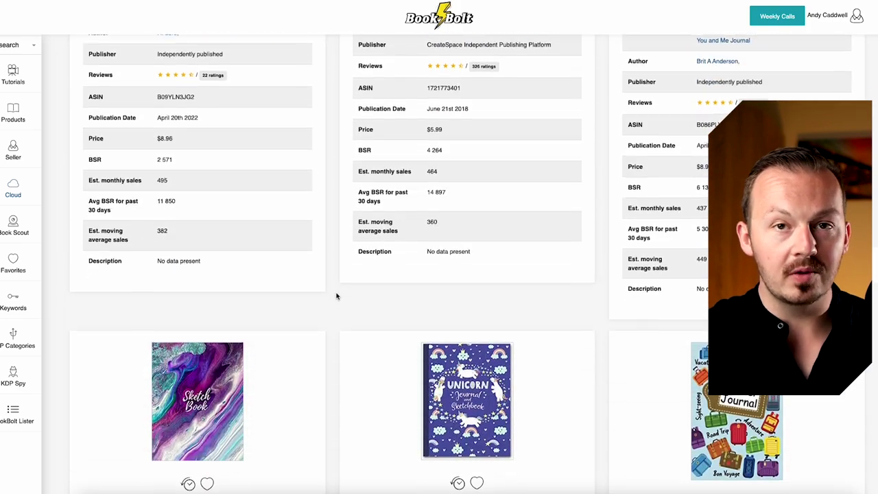
# - Examine the Sketch Book and Unicorn Journal listings, then switch to Amazon and browse the "sketch journal" search results
pyautogui.scroll(-5, 336, 295)
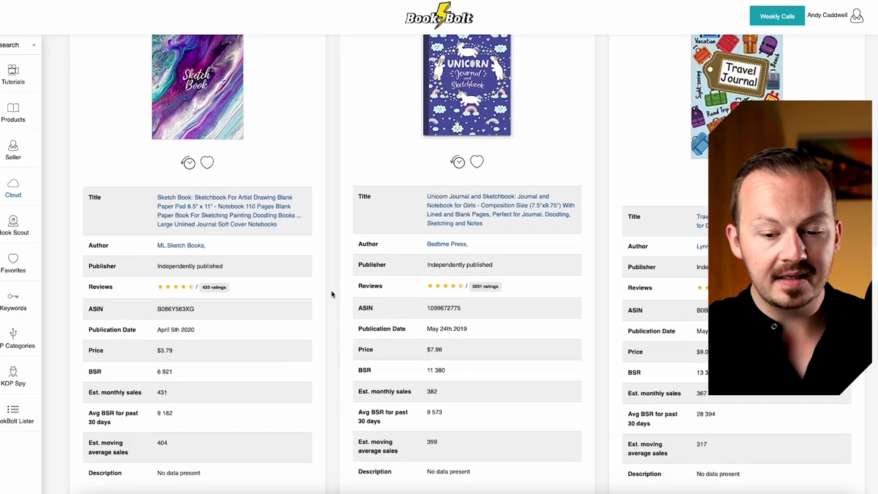
pyautogui.scroll(-5, 331, 297)
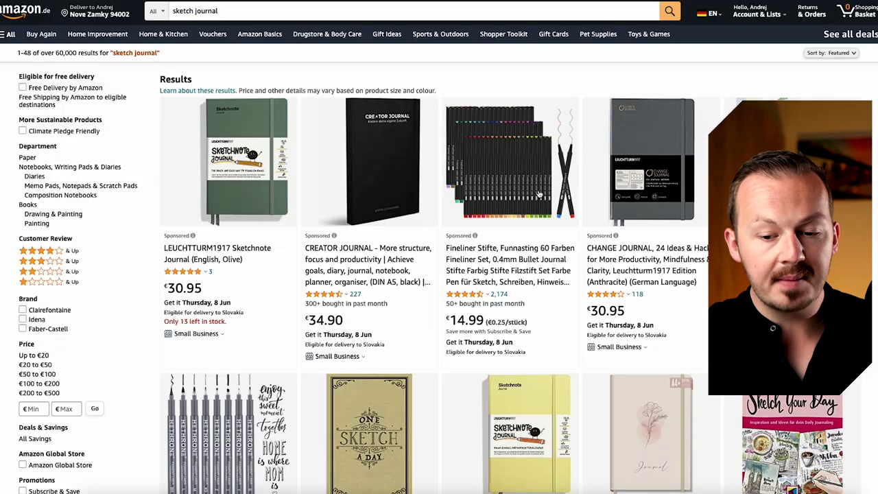
pyautogui.scroll(-10, 539, 193)
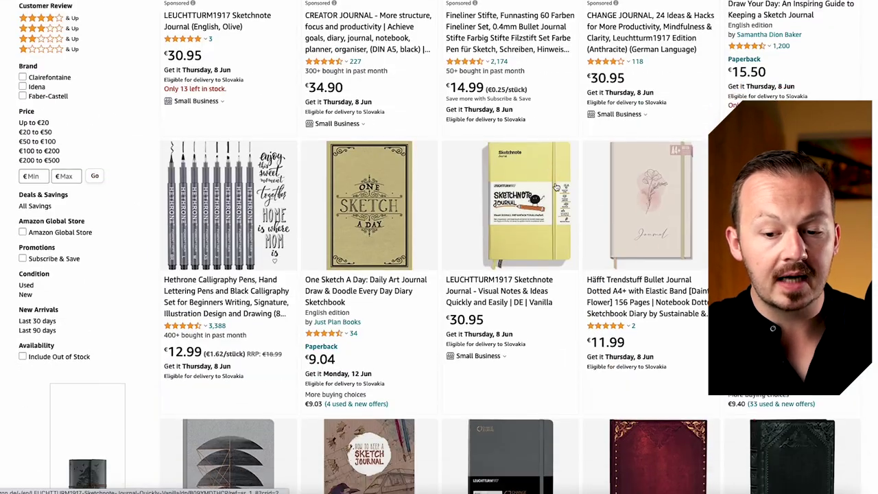
pyautogui.scroll(-3, 539, 193)
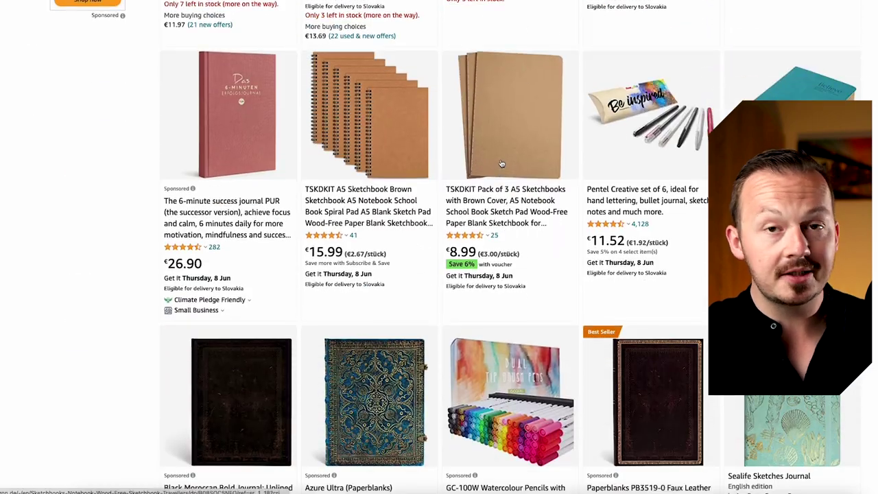
pyautogui.scroll(-8, 505, 164)
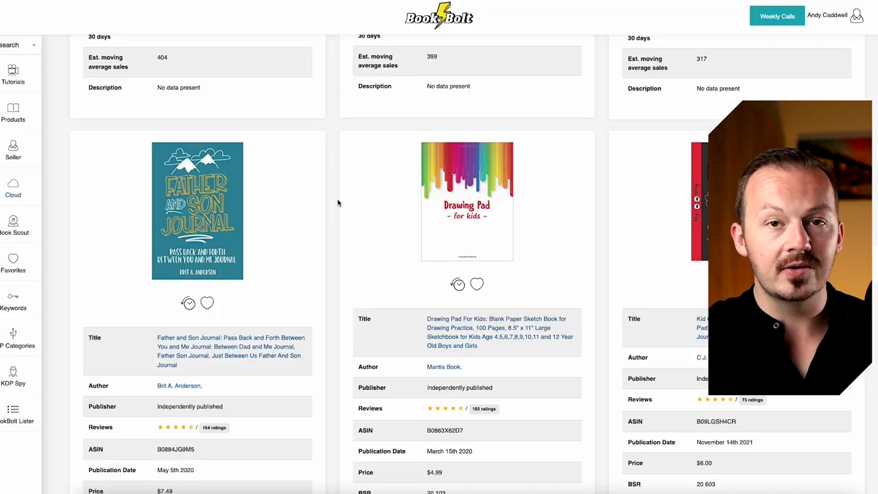
# - Return to Book Bolt and examine the title, cover and sales details of the Drawing Pad for Kids listing
pyautogui.scroll(-5, 339, 206)
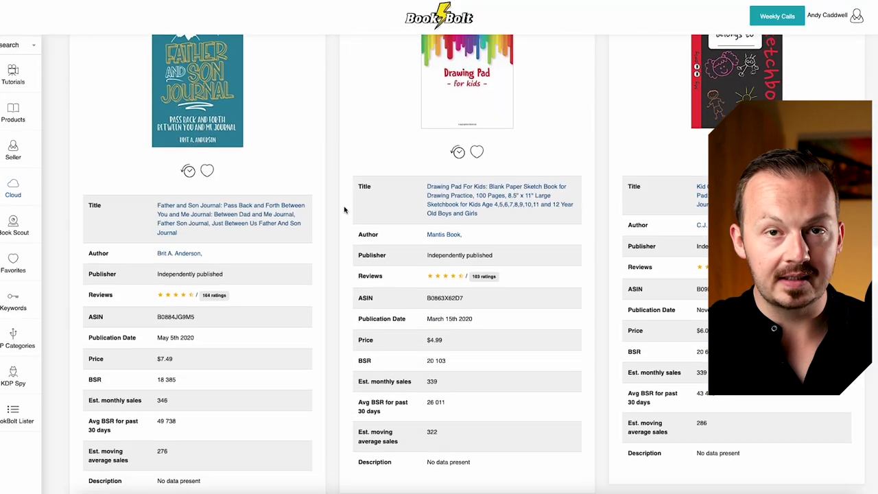
pyautogui.scroll(-1, 343, 213)
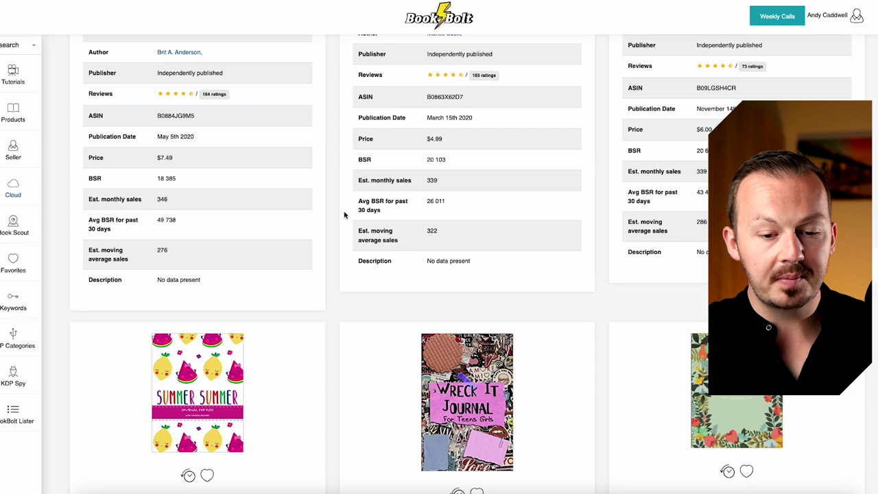
pyautogui.scroll(-1, 344, 215)
pyautogui.scroll(5, 345, 216)
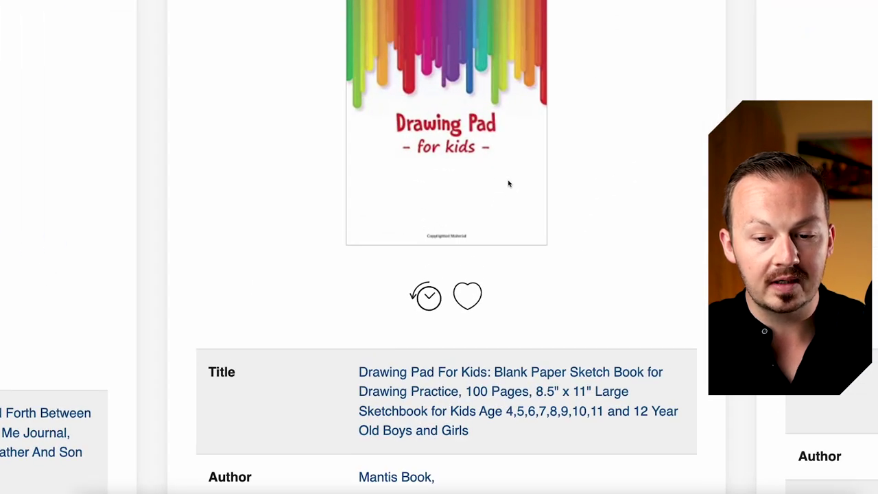
pyautogui.scroll(-4, 599, 234)
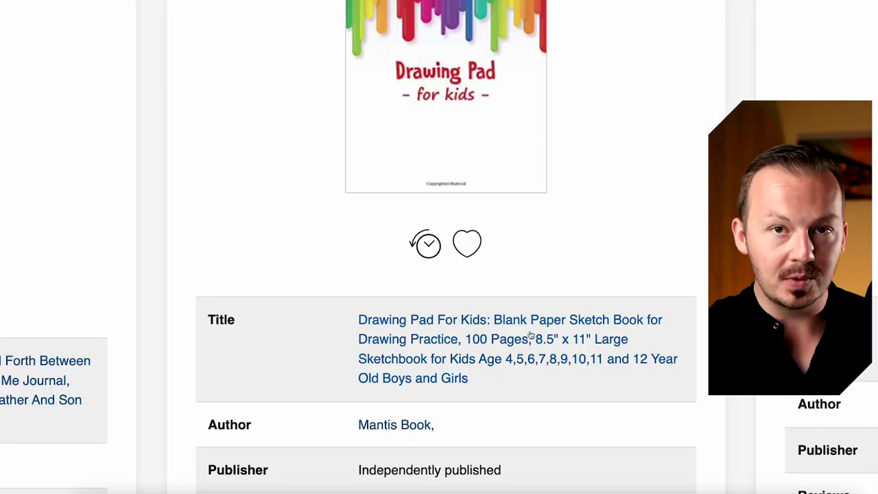
pyautogui.scroll(-4, 532, 335)
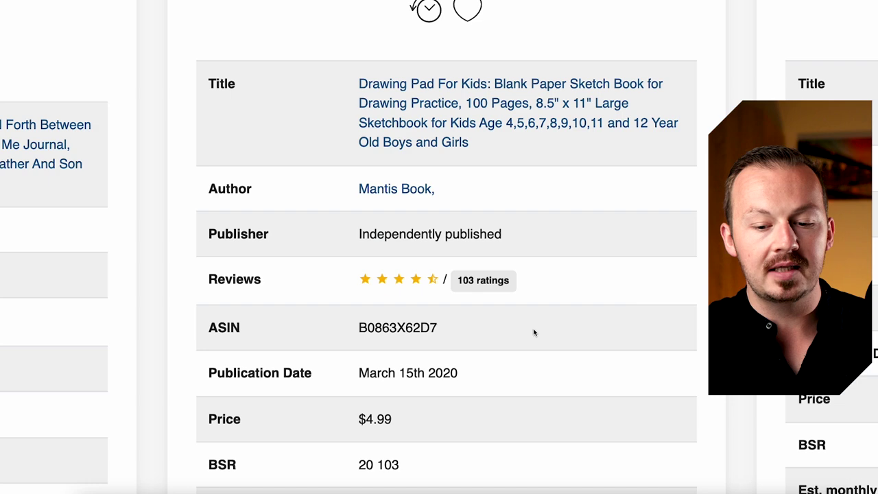
pyautogui.scroll(7, 534, 333)
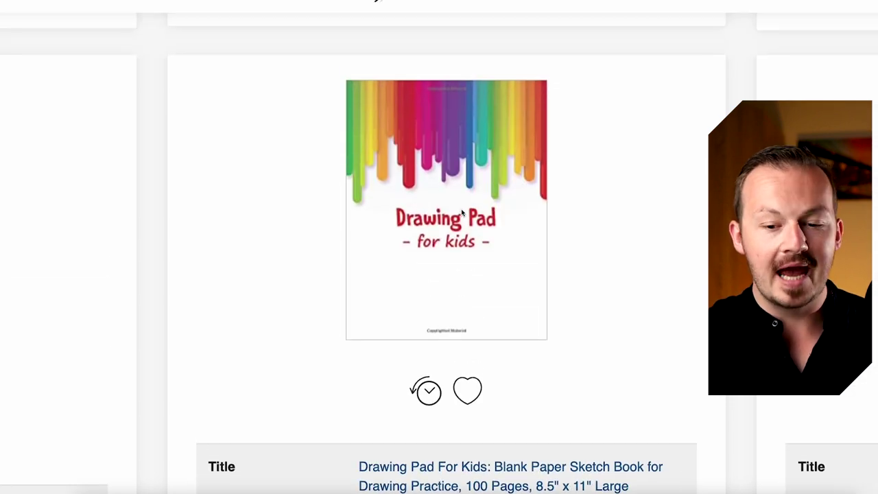
pyautogui.scroll(-10, 470, 223)
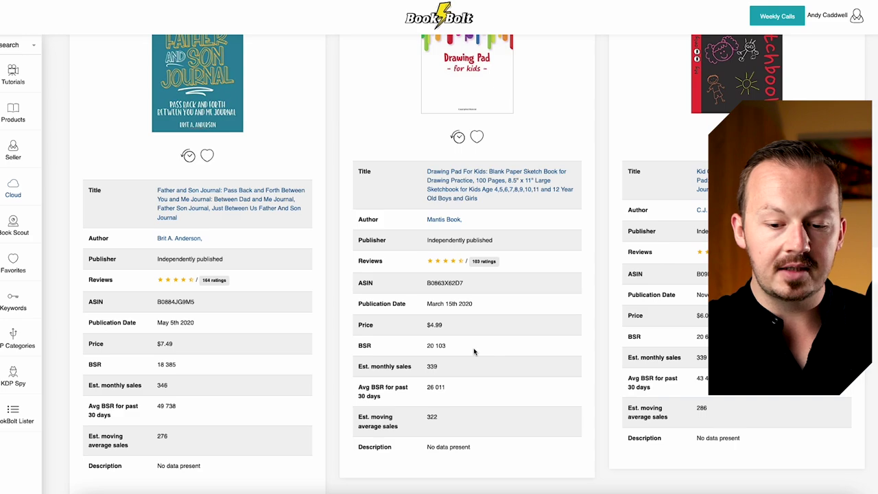
# - Review the journal bestsellers again, comparing listings from My Summer Journal through the Father and Son Journal row
pyautogui.scroll(-20, 473, 352)
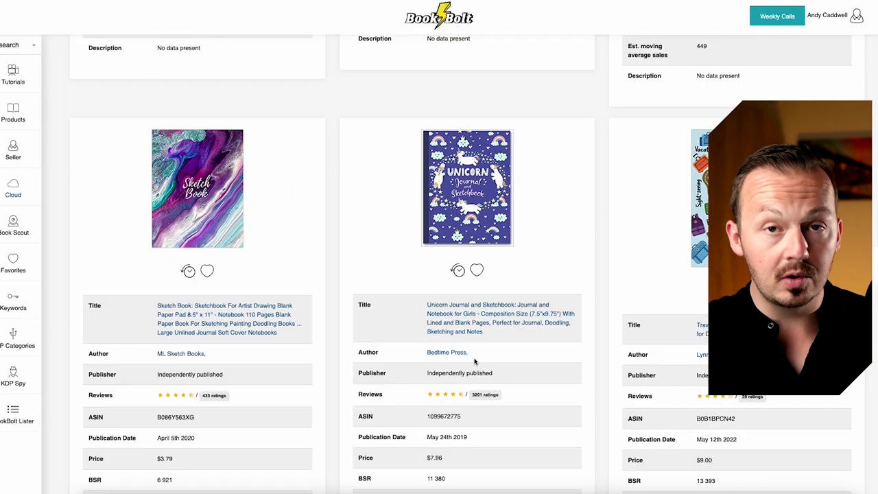
pyautogui.scroll(5, 474, 360)
pyautogui.scroll(-4, 477, 357)
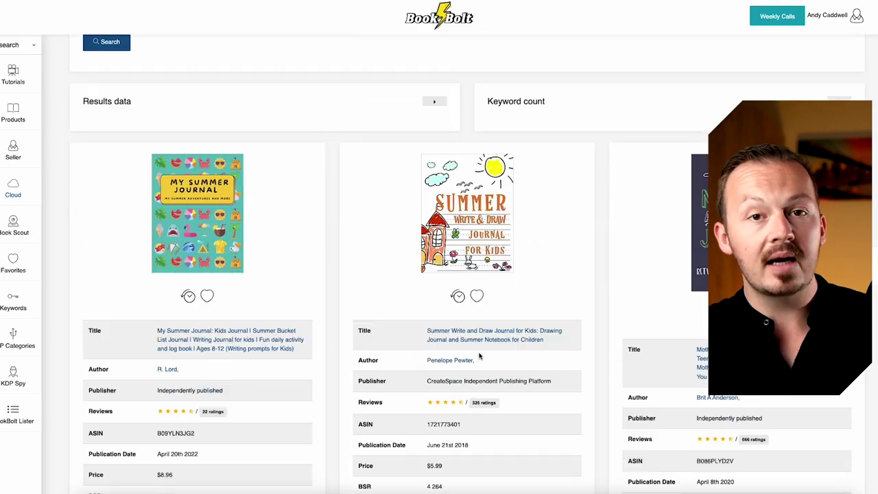
pyautogui.scroll(-3, 479, 354)
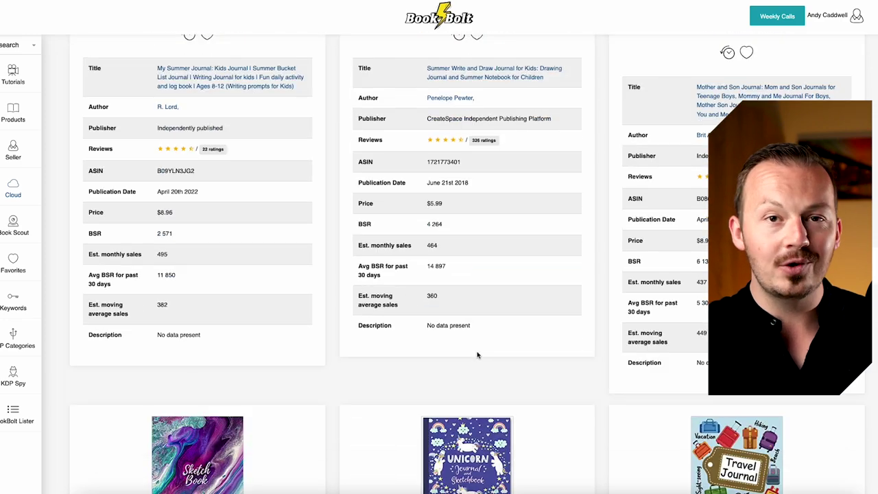
pyautogui.scroll(-7, 482, 357)
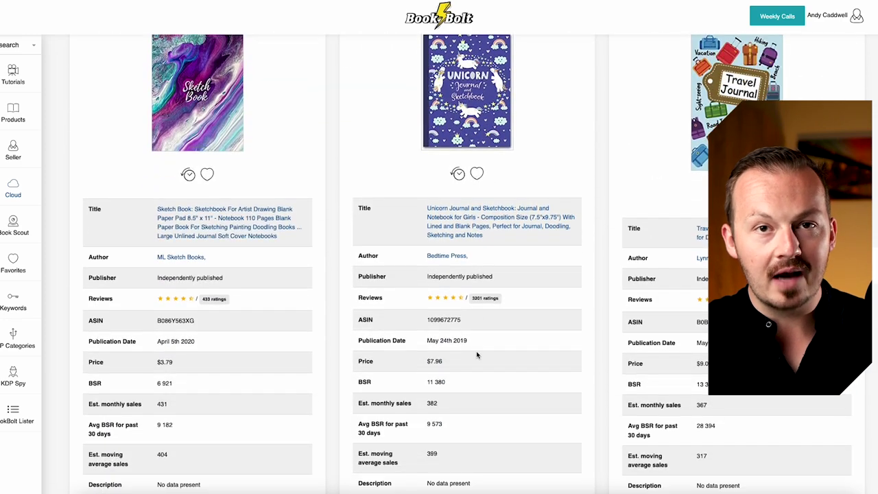
pyautogui.scroll(-7, 480, 355)
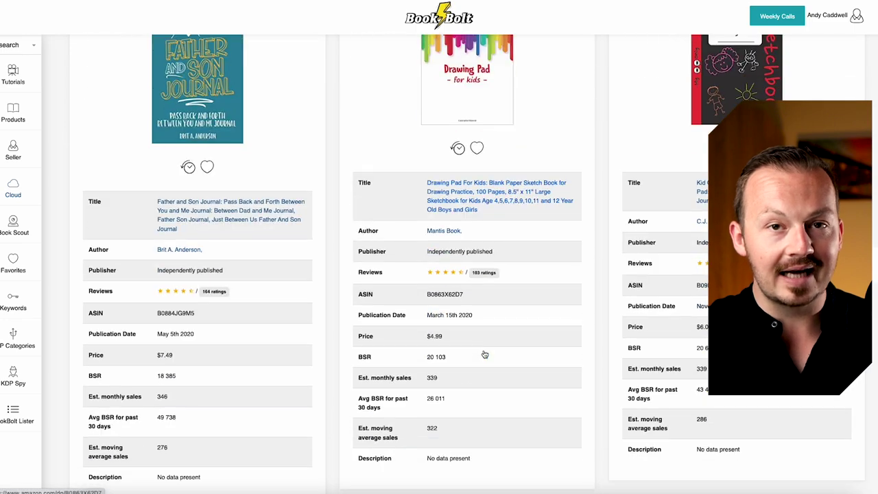
pyautogui.scroll(2, 485, 353)
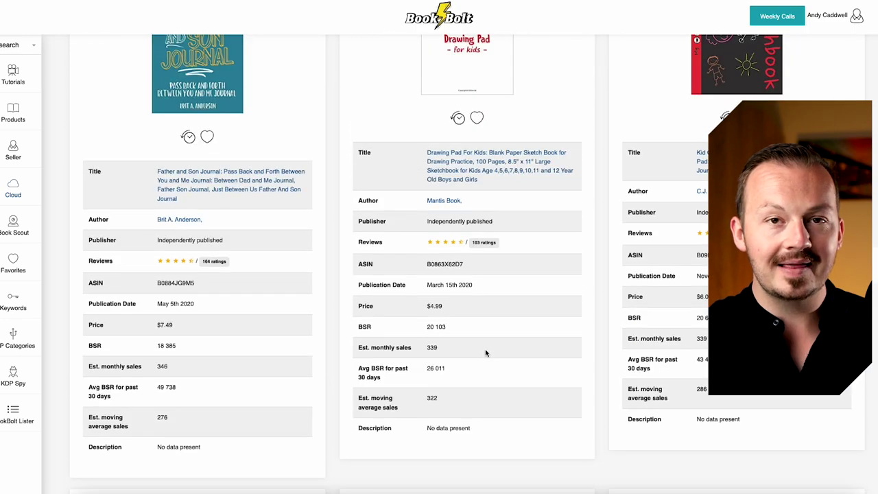
pyautogui.scroll(-1, 485, 354)
pyautogui.scroll(7, 482, 304)
pyautogui.scroll(-7, 484, 305)
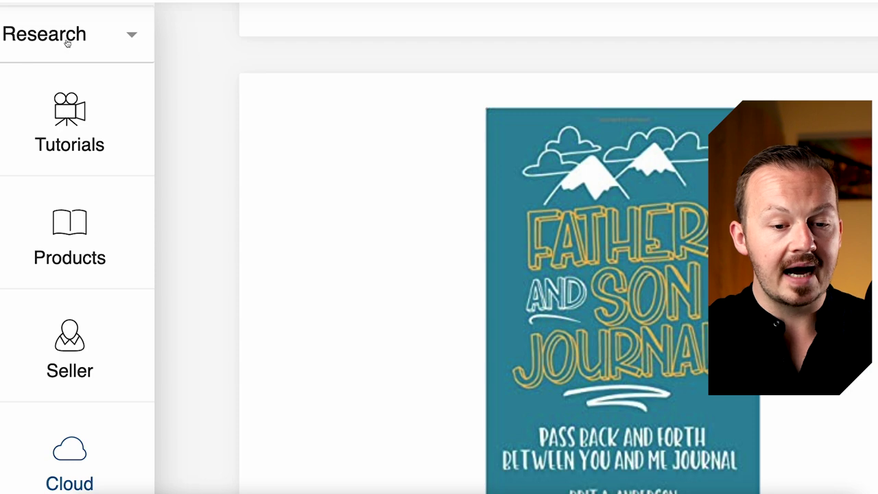
# - Switch Book Bolt from the Research tools to the Create tools and open BookBolt Studio
pyautogui.click(66, 37)
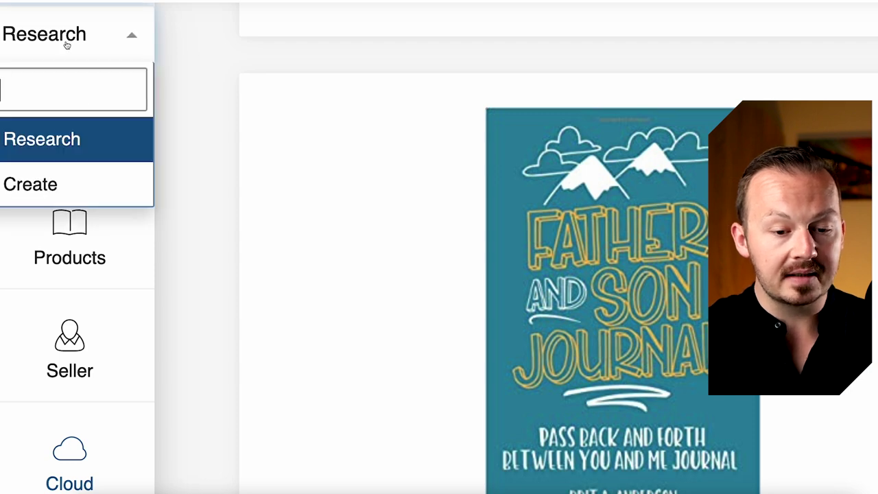
pyautogui.click(44, 185)
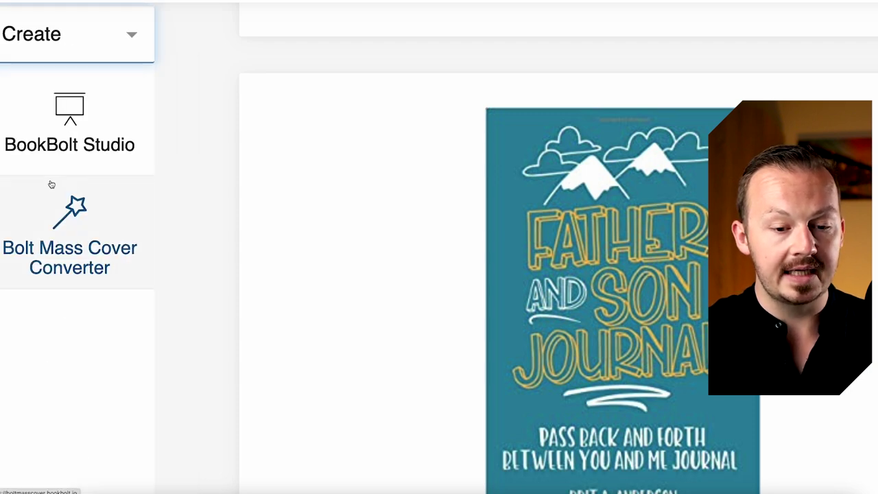
pyautogui.click(79, 110)
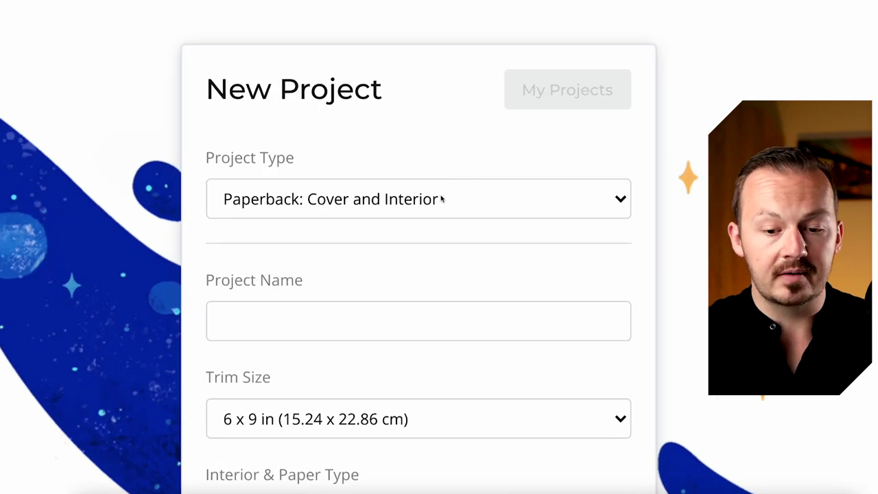
# - Choose Paperback: Cover and Interior as the new project's type
pyautogui.scroll(-2, 441, 198)
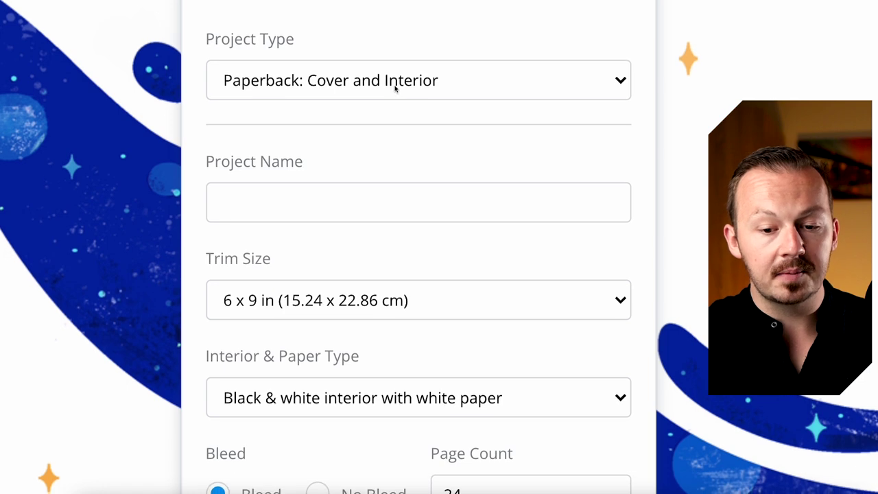
pyautogui.click(395, 87)
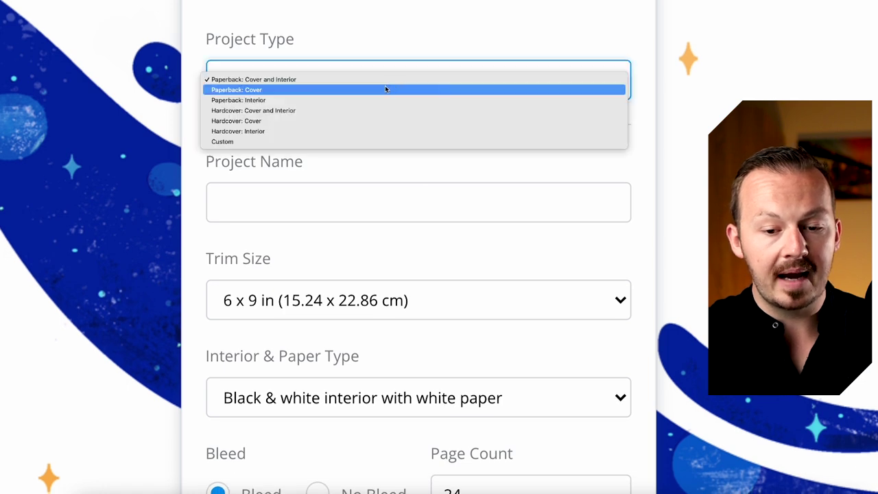
pyautogui.click(274, 79)
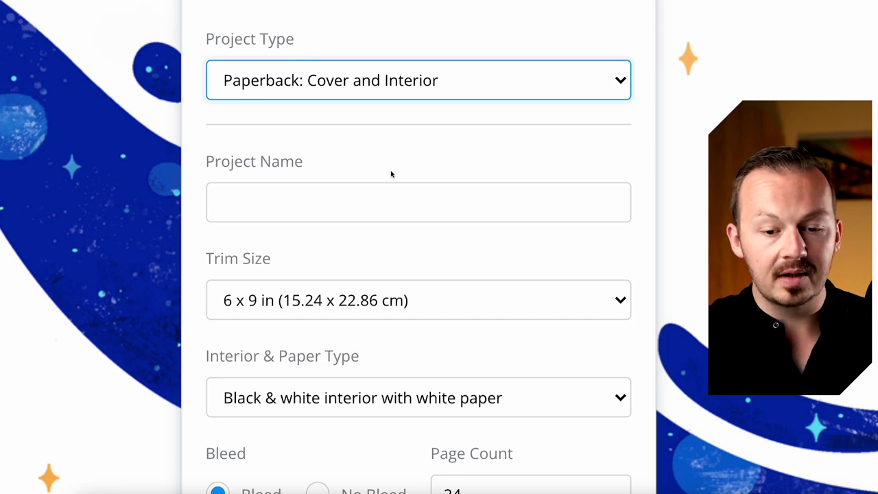
pyautogui.scroll(-1, 390, 175)
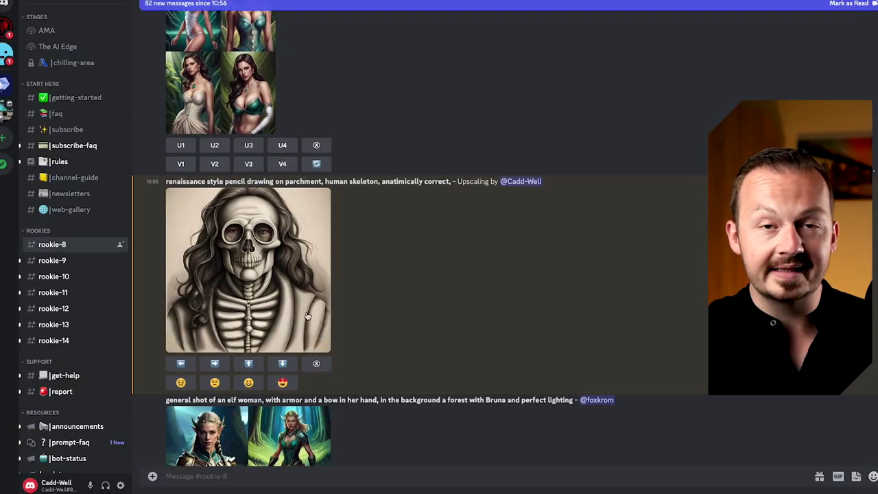
# - View the upscaled skeleton drawing enlarged in Discord, then return to BookBolt Studio and name the project Pencil Sketch Book
pyautogui.click(276, 283)
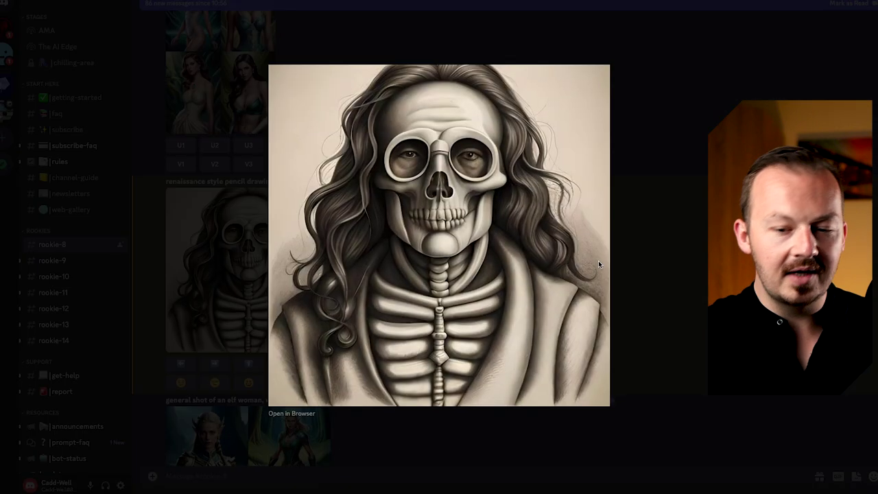
pyautogui.click(671, 291)
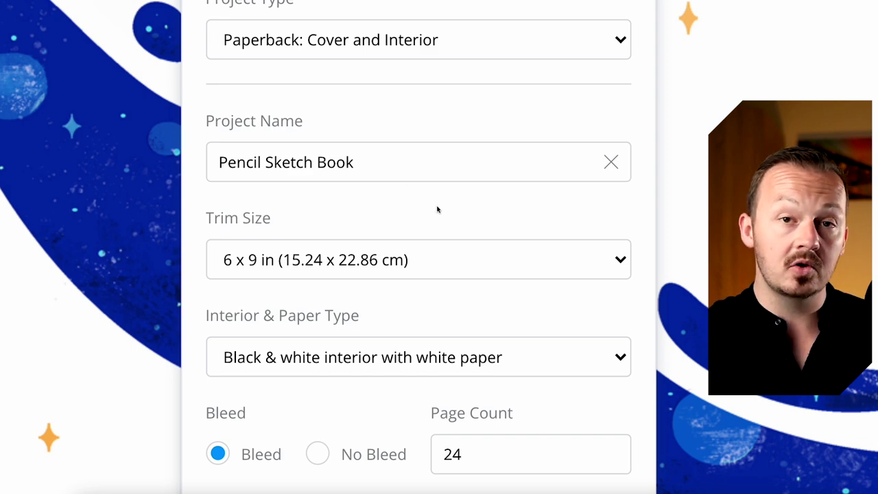
# - Set the trim size to 8 x 10 in (20.32 x 25.4 cm) and keep black & white interior with white paper
pyautogui.scroll(-1, 411, 226)
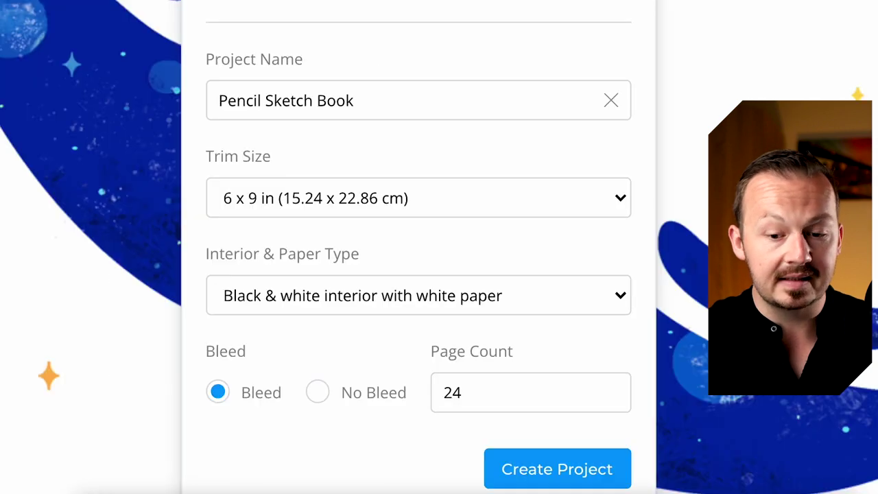
pyautogui.click(381, 194)
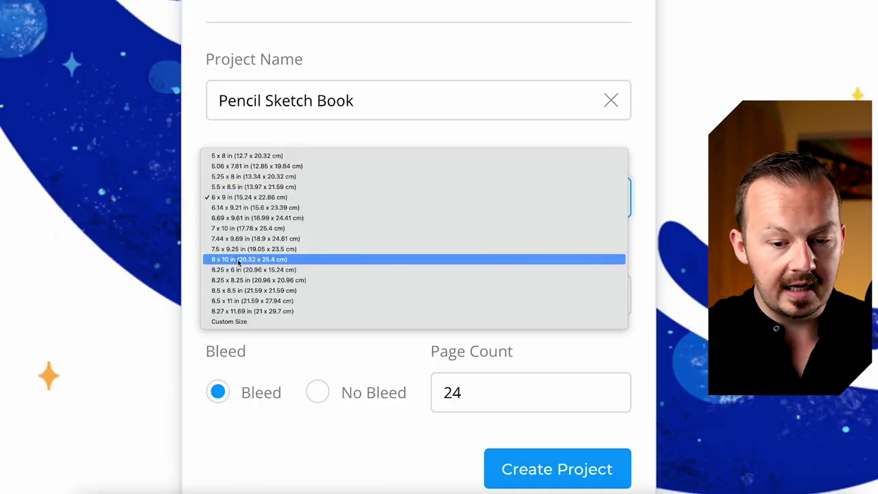
pyautogui.click(239, 260)
pyautogui.scroll(-1, 377, 255)
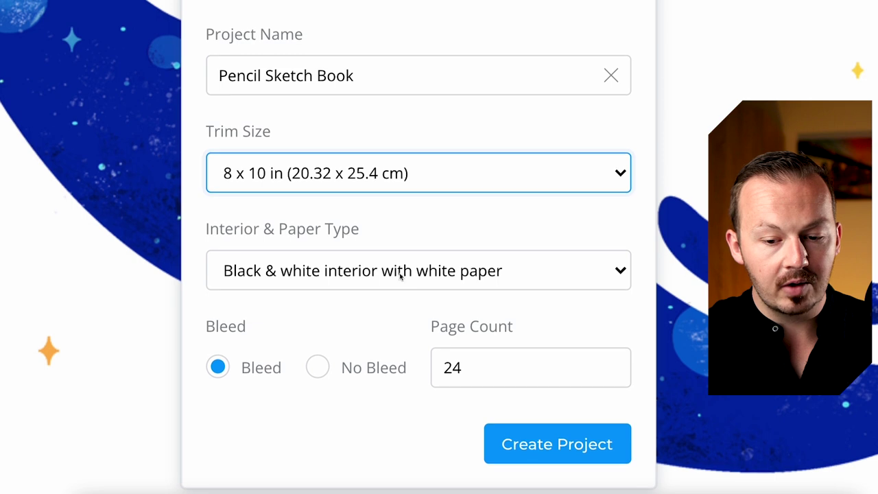
pyautogui.click(400, 275)
pyautogui.scroll(-2, 405, 206)
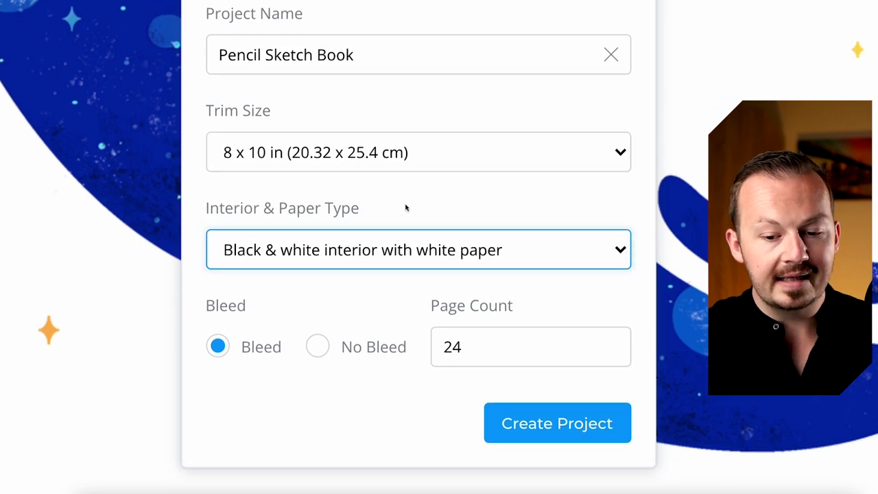
# - Set the project's page count to 100
pyautogui.moveTo(490, 293); pyautogui.dragTo(377, 292)
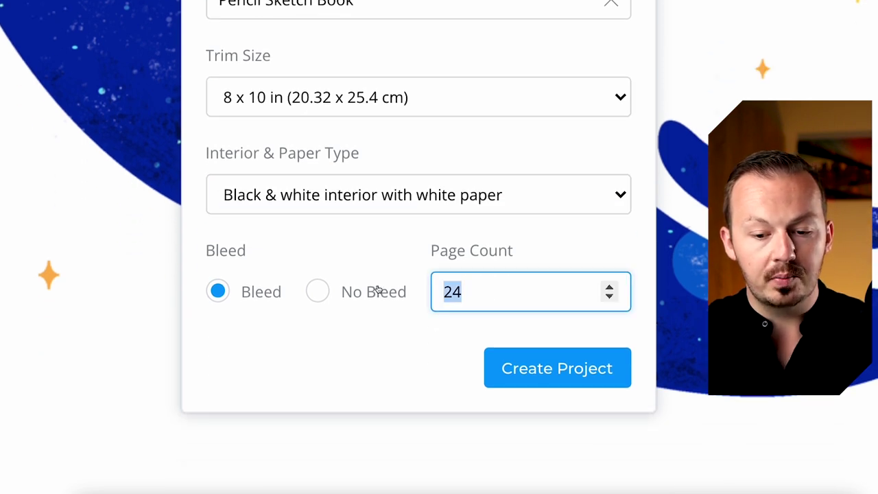
pyautogui.write('100')
pyautogui.click(404, 354)
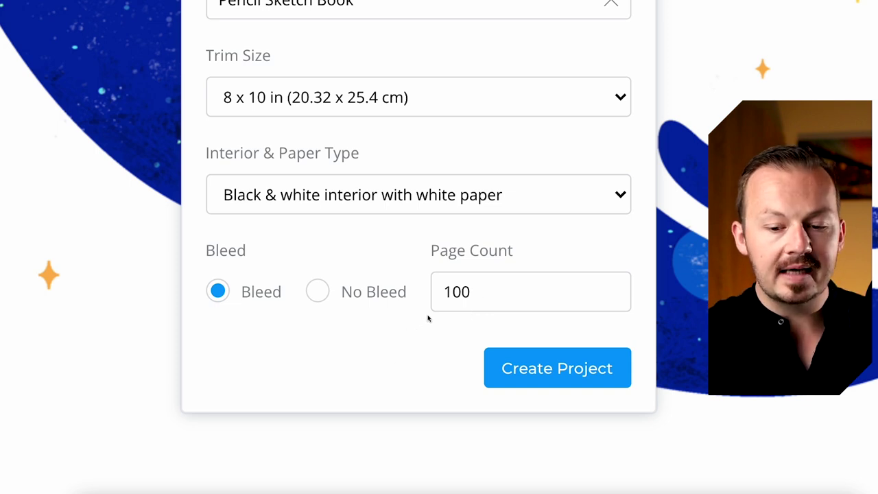
pyautogui.doubleClick(504, 286)
pyautogui.click(481, 295)
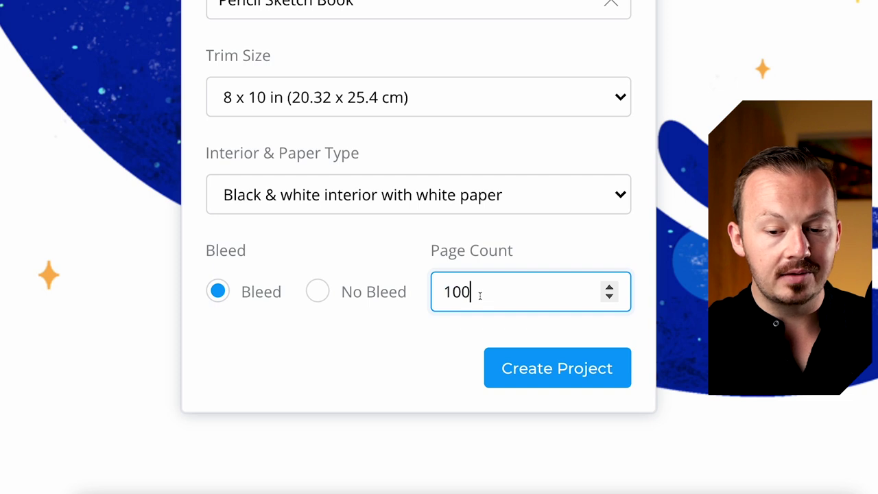
# - Create the book project and fill its cover background with a beige matching the parchment of the skeleton drawing in Discord
pyautogui.click(422, 355)
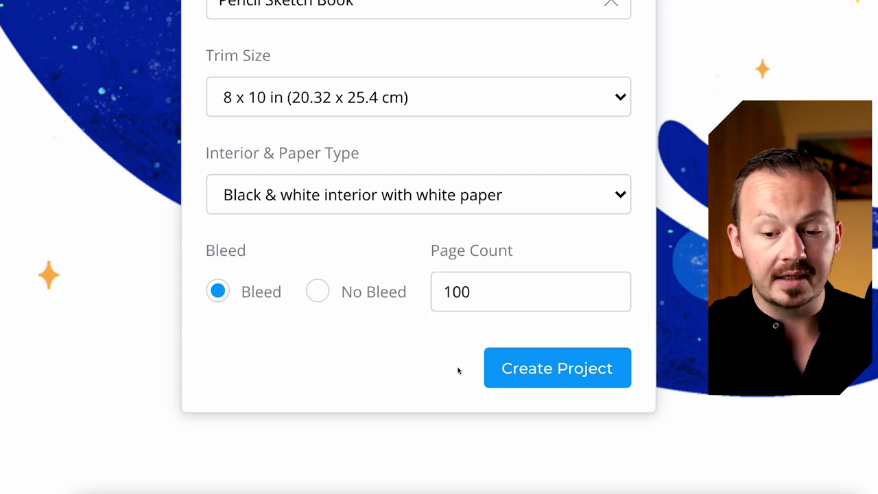
pyautogui.click(548, 371)
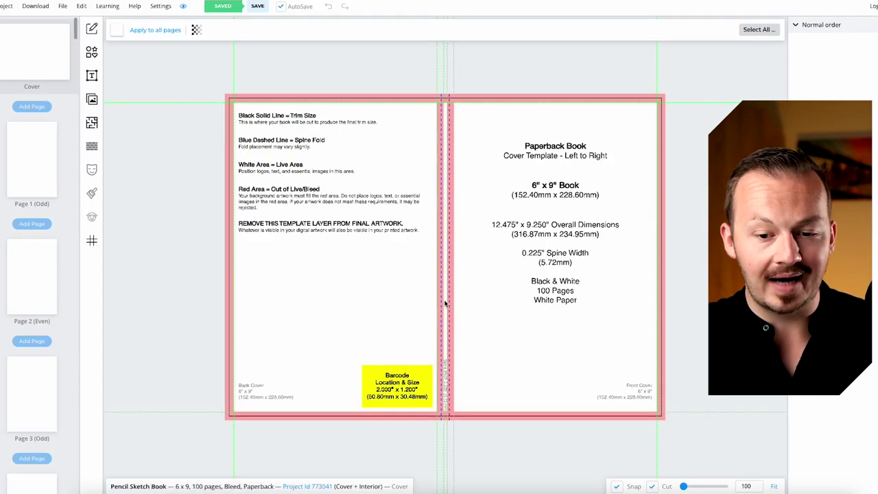
pyautogui.click(117, 30)
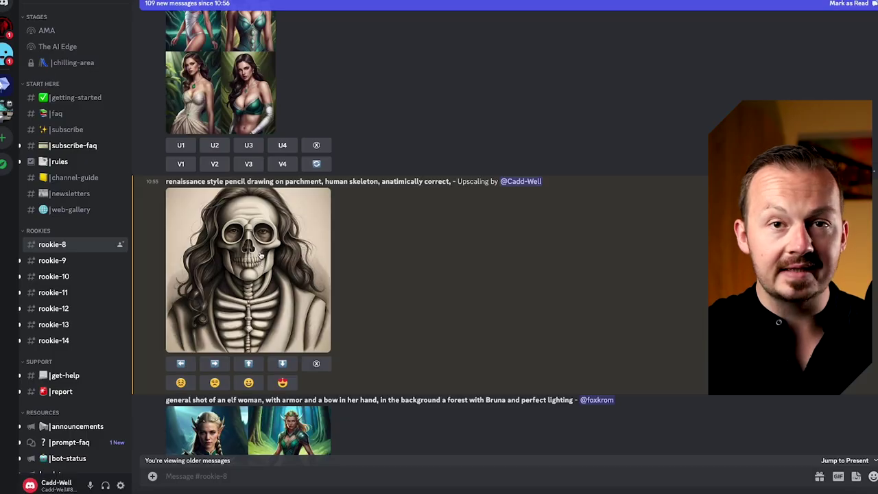
pyautogui.click(262, 261)
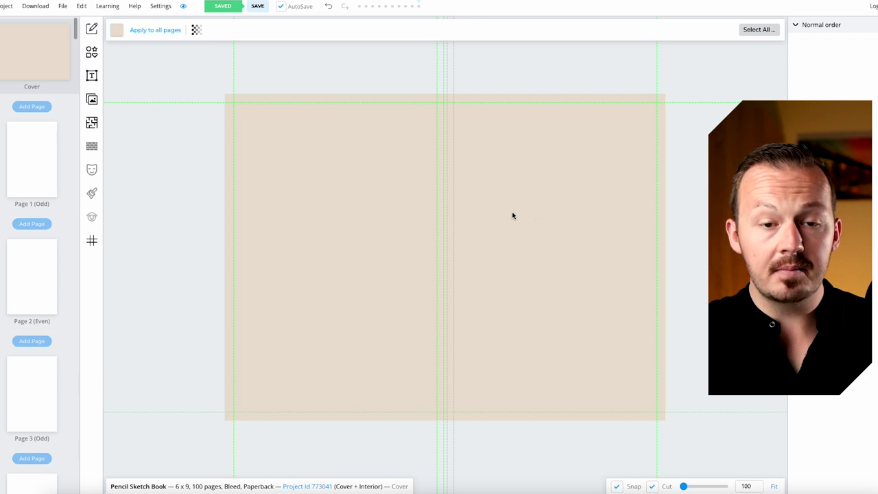
# - Add a rectangle to the cover and shape it into a thin band spanning the full width along the upper edge
pyautogui.click(91, 53)
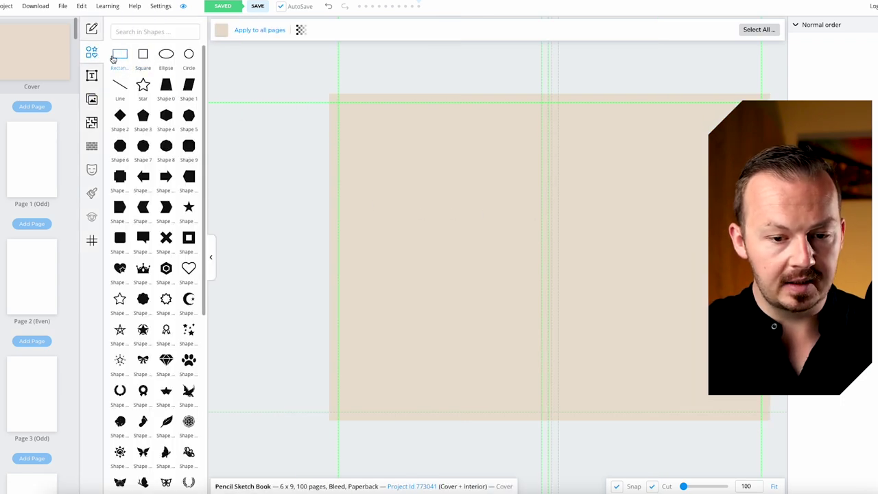
pyautogui.click(510, 186)
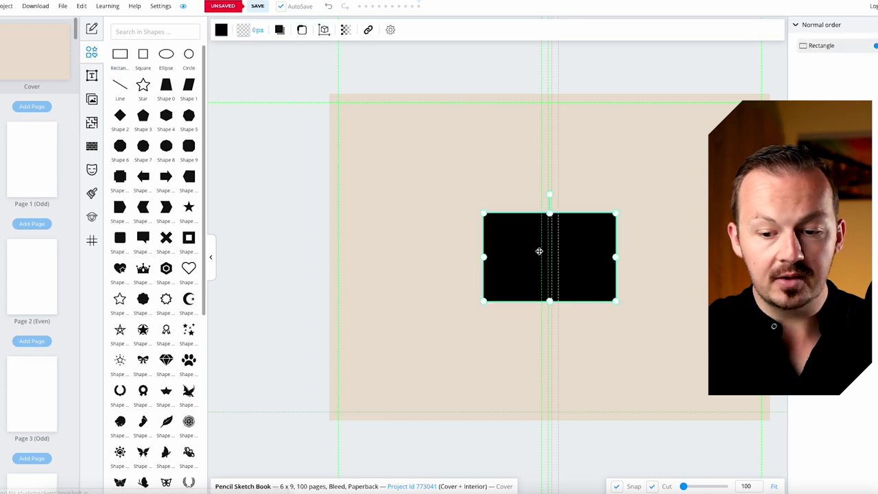
pyautogui.moveTo(615, 254); pyautogui.dragTo(793, 255)
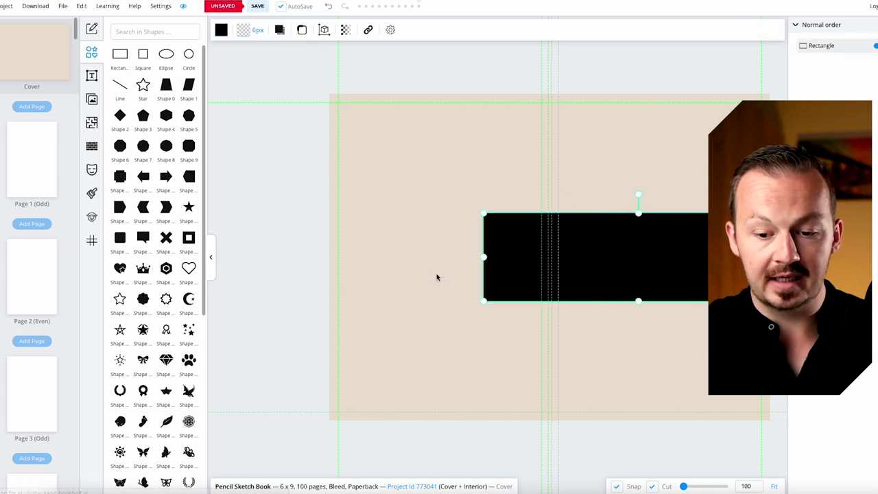
pyautogui.moveTo(484, 258); pyautogui.dragTo(280, 240)
pyautogui.moveTo(521, 288); pyautogui.dragTo(575, 103)
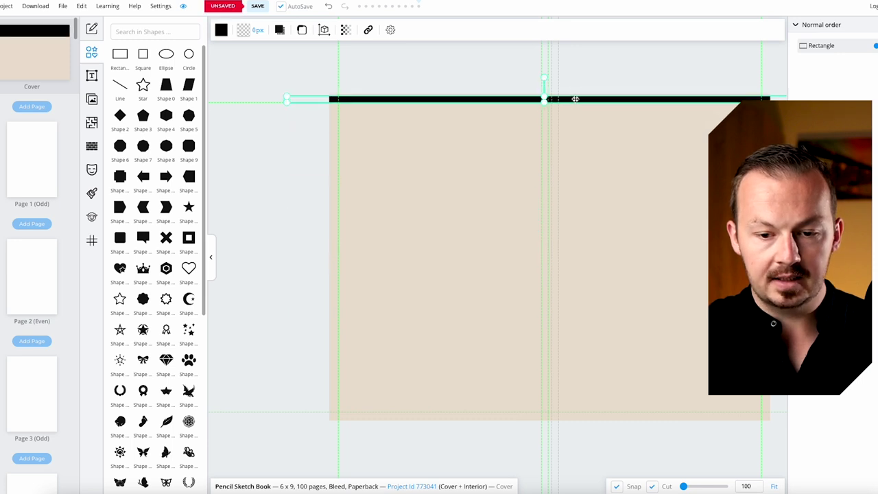
# - Fill the band along the cover's upper edge with bright red
pyautogui.click(222, 29)
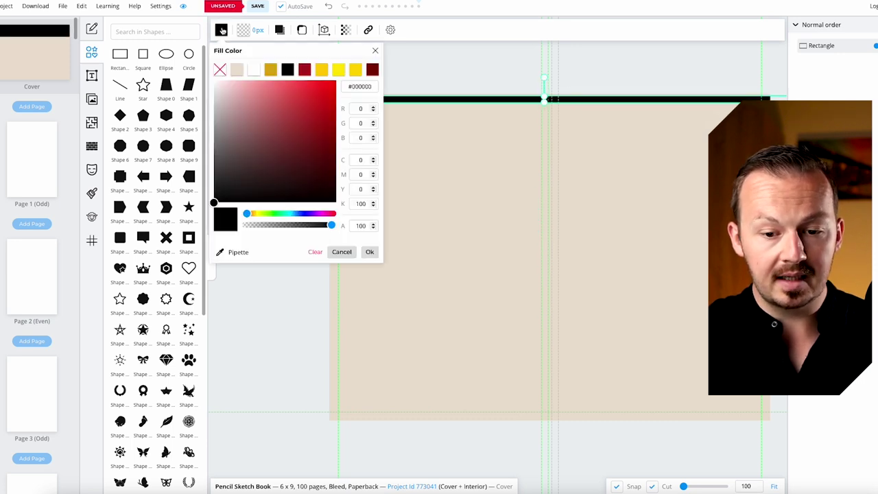
pyautogui.click(316, 90)
pyautogui.click(480, 130)
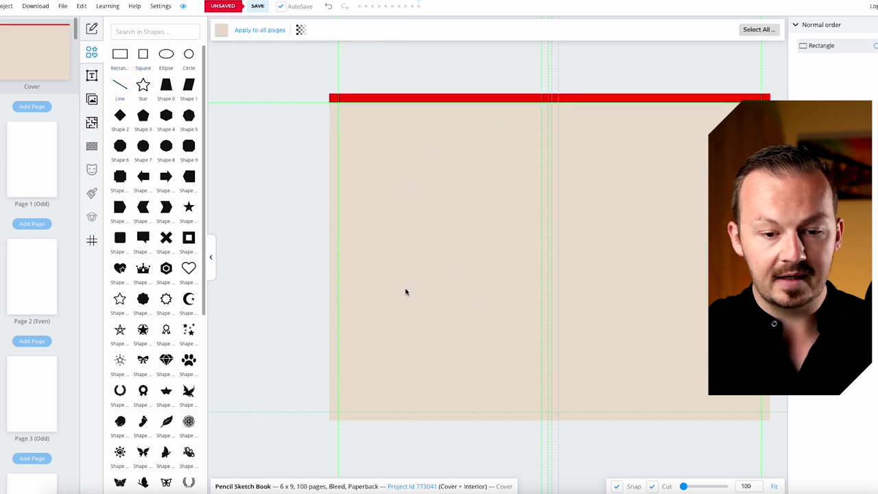
# - Add matching red bars along the cover's lower edge and down the full height of the spine
pyautogui.click(119, 55)
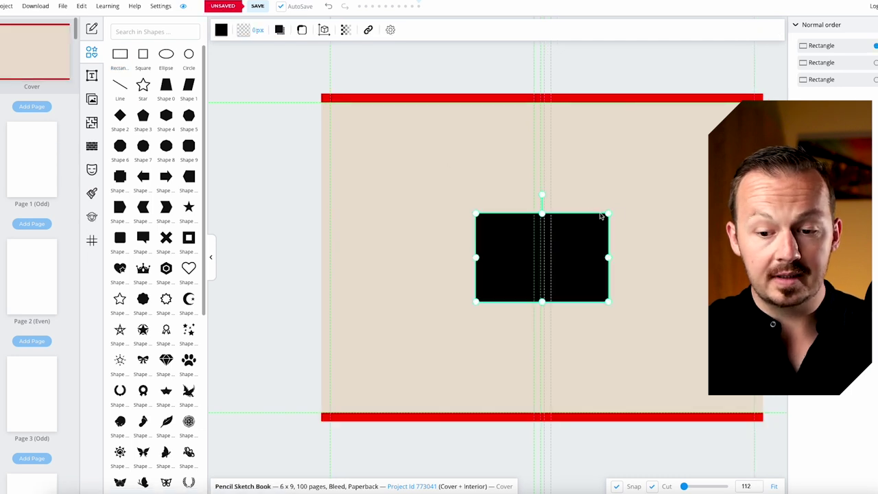
pyautogui.moveTo(607, 214); pyautogui.dragTo(622, 204)
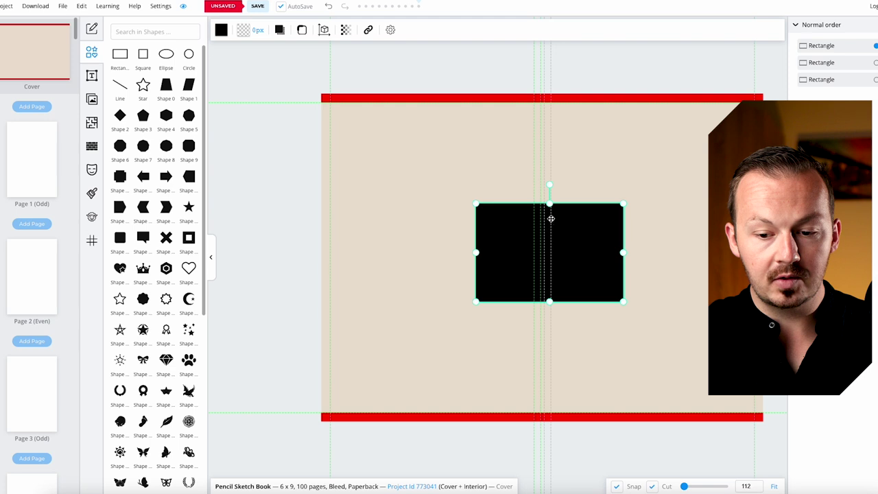
pyautogui.moveTo(548, 204); pyautogui.dragTo(548, 88)
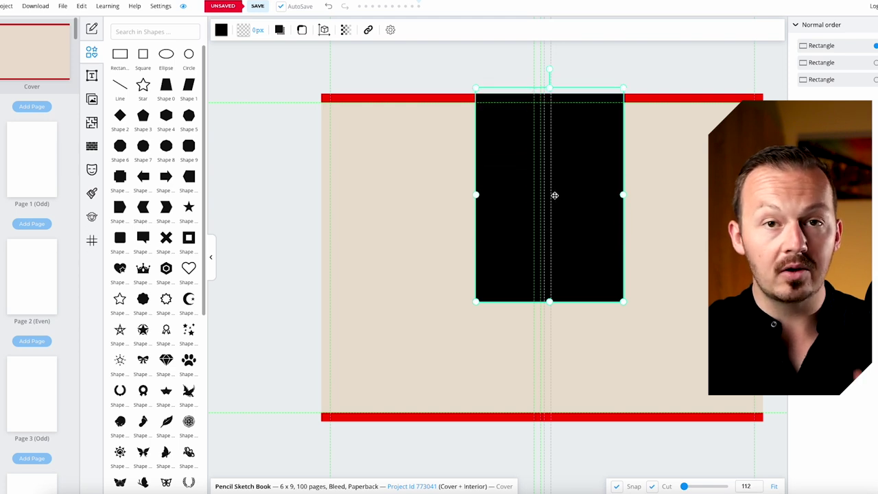
pyautogui.moveTo(548, 300); pyautogui.dragTo(547, 419)
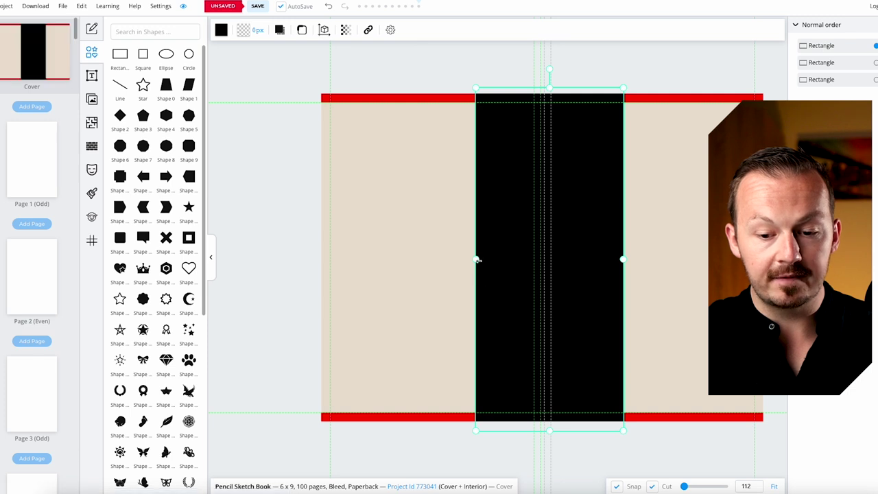
pyautogui.moveTo(476, 257); pyautogui.dragTo(534, 254)
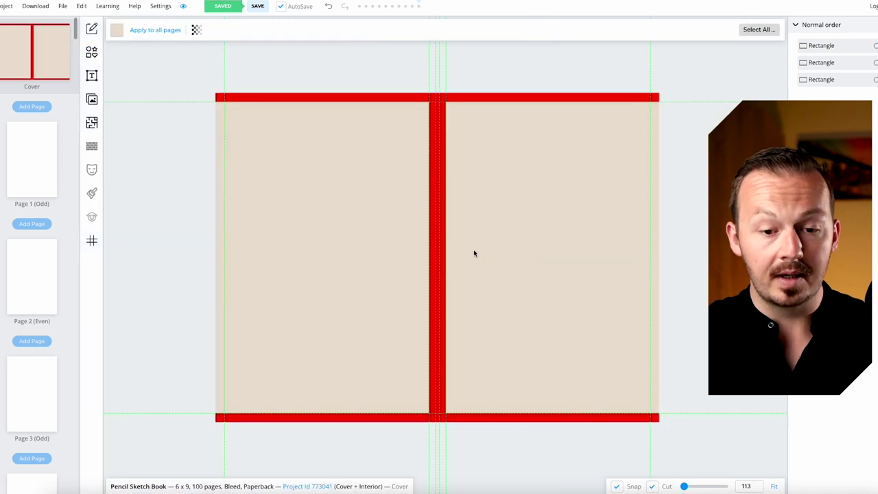
# - Insert the uploaded skeleton drawing and place it on the lower part of the front cover
pyautogui.click(92, 100)
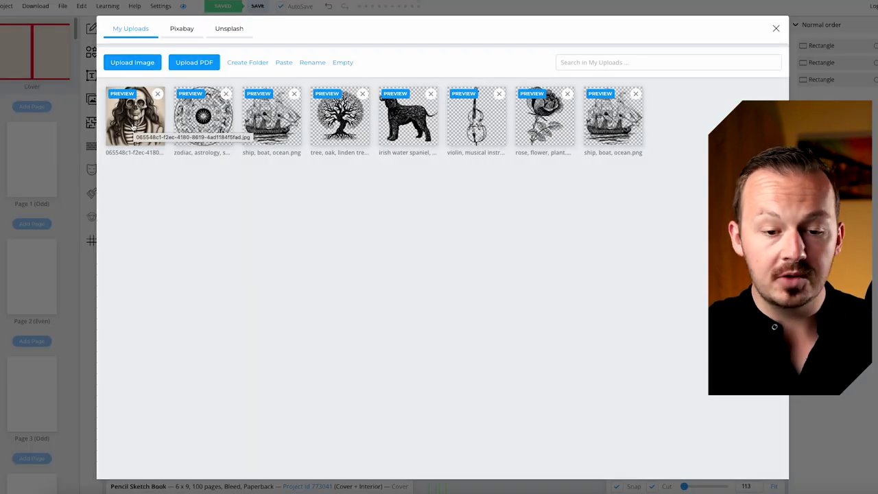
pyautogui.click(134, 126)
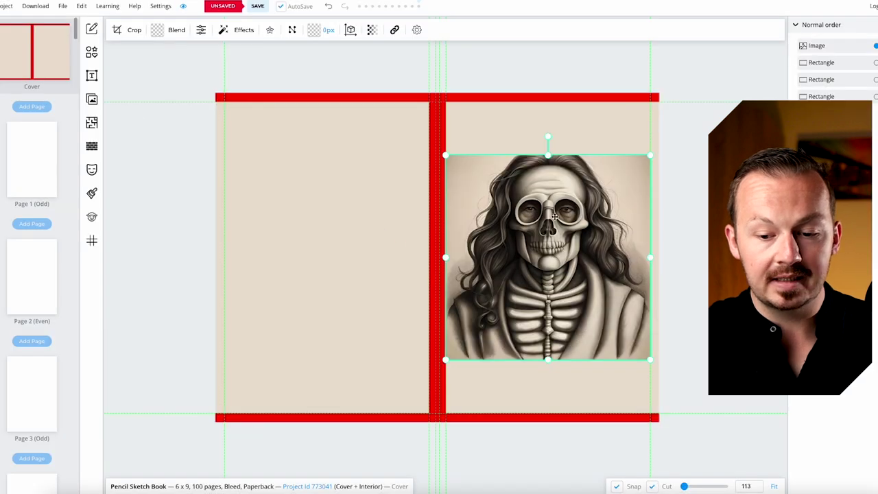
pyautogui.moveTo(555, 218); pyautogui.dragTo(564, 267)
pyautogui.moveTo(657, 203); pyautogui.dragTo(656, 201)
pyautogui.moveTo(588, 227); pyautogui.dragTo(588, 228)
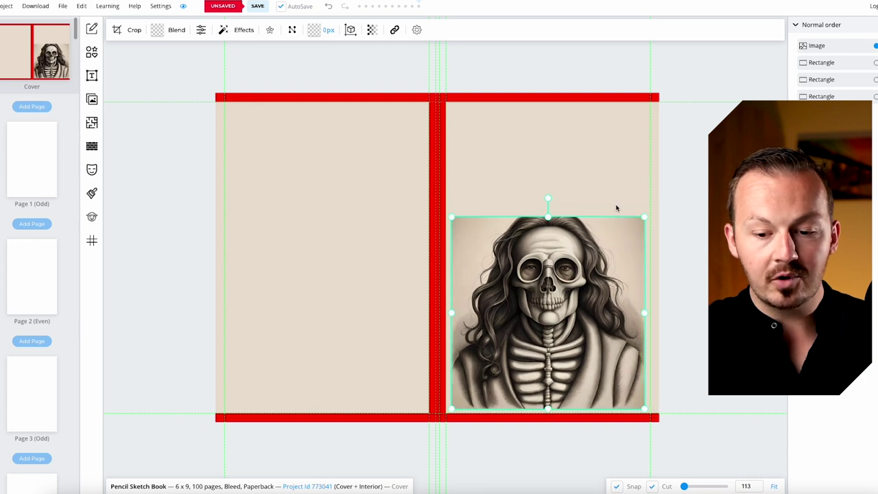
# - Enlarge the skeleton drawing to span the front cover from the spine bar to the outer edge
pyautogui.click(646, 216)
pyautogui.moveTo(646, 217); pyautogui.dragTo(667, 213)
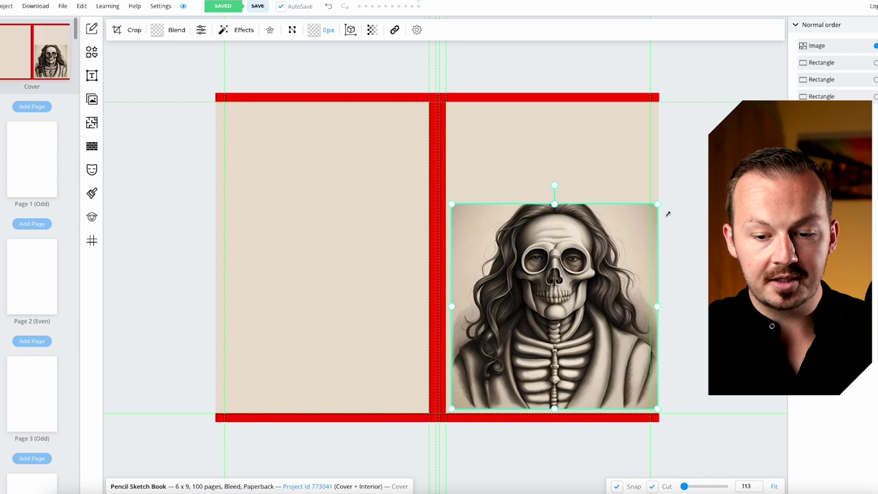
pyautogui.click(447, 207)
pyautogui.click(454, 204)
pyautogui.moveTo(454, 204); pyautogui.dragTo(447, 204)
pyautogui.click(675, 309)
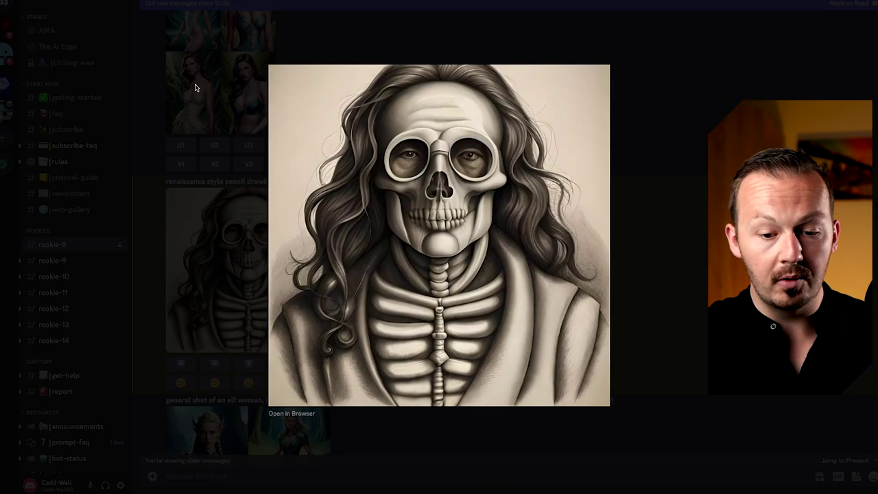
# - Upscale the third image of the wooden siege machine sketch set in Discord and fill the back cover with it
pyautogui.click(194, 87)
pyautogui.scroll(-2, 371, 411)
pyautogui.scroll(-10, 243, 163)
pyautogui.click(243, 163)
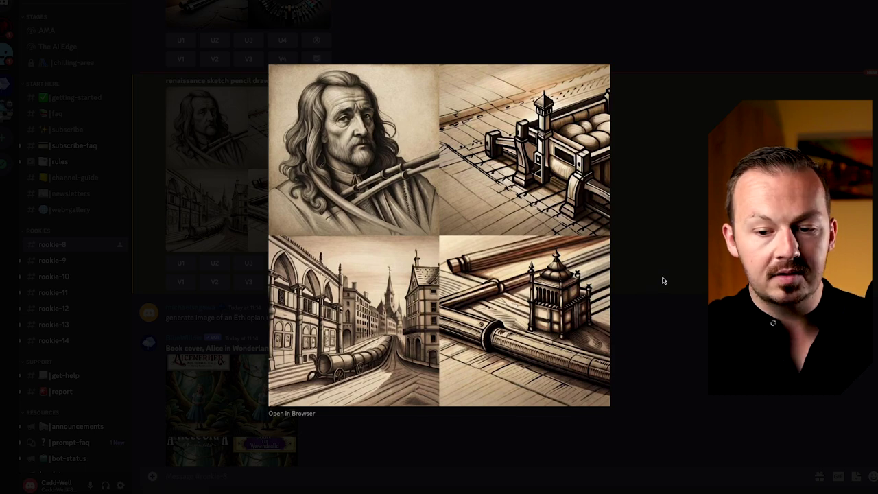
pyautogui.click(663, 280)
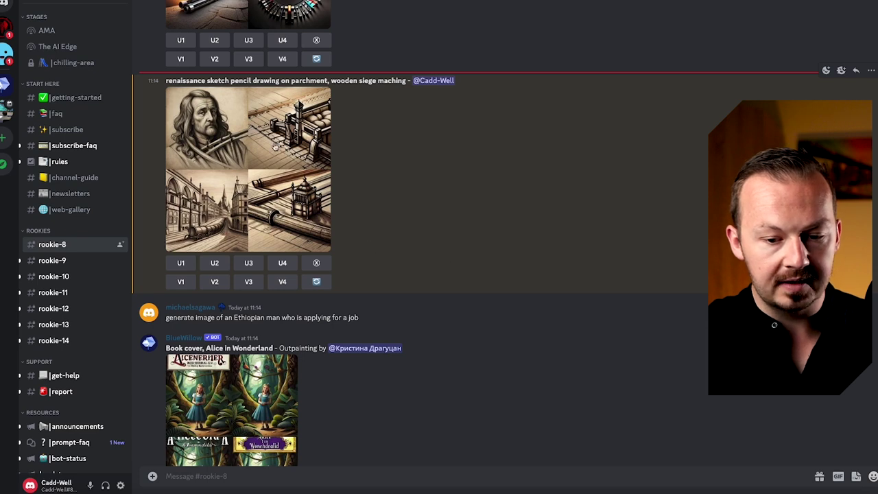
pyautogui.click(249, 263)
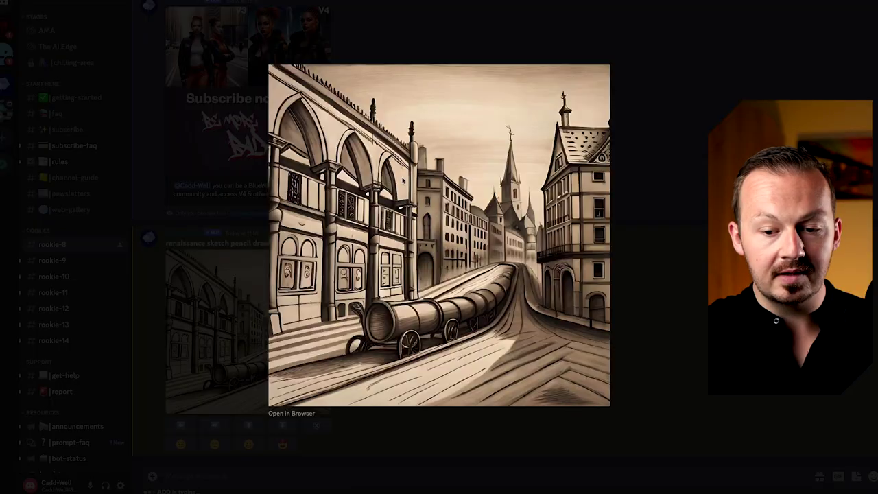
pyautogui.rightClick(409, 181)
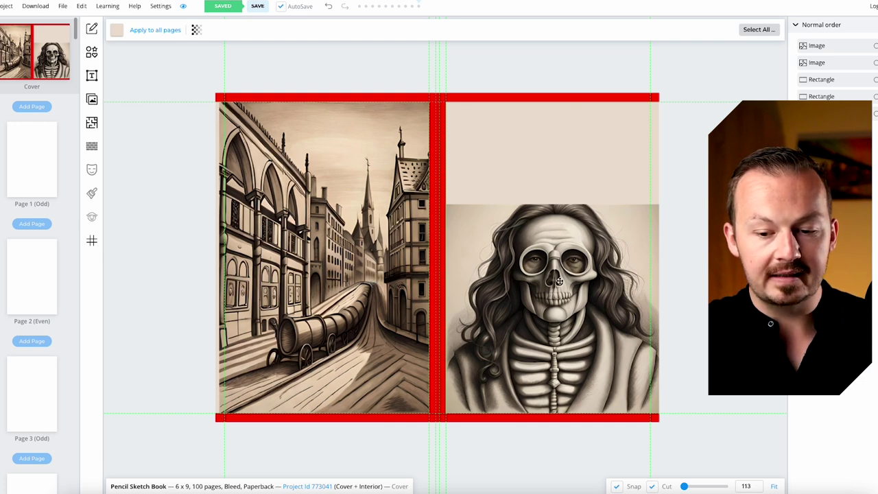
# - Replace the front cover's skeleton drawing with the first image of the siege machine set, the bearded man's portrait, upscaled in Discord
pyautogui.rightClick(553, 257)
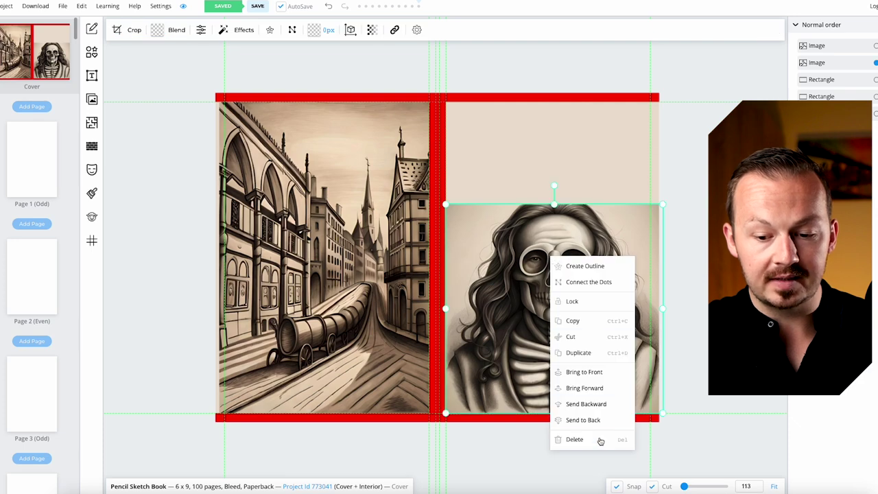
pyautogui.click(575, 439)
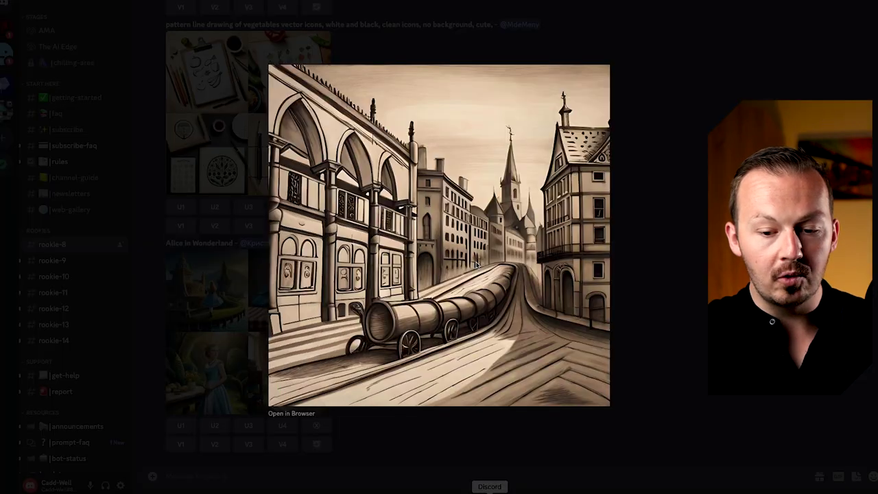
pyautogui.press('Escape')
pyautogui.scroll(15, 381, 264)
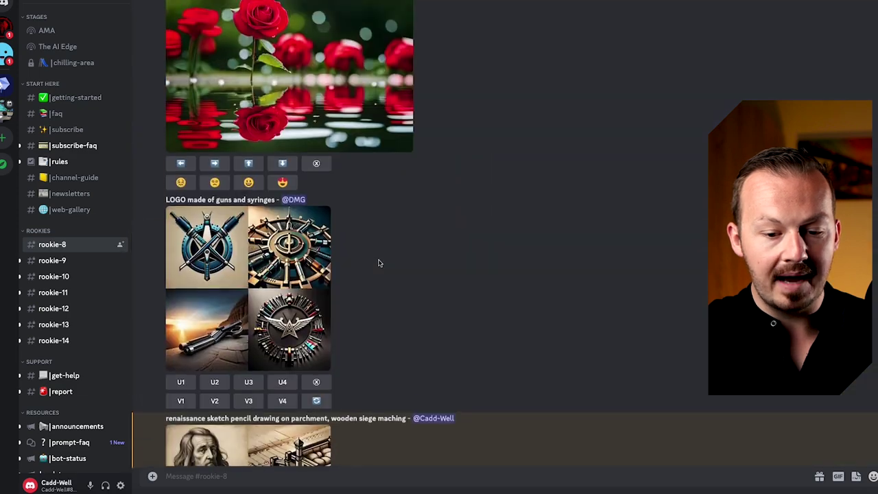
pyautogui.scroll(-3, 379, 263)
pyautogui.click(277, 291)
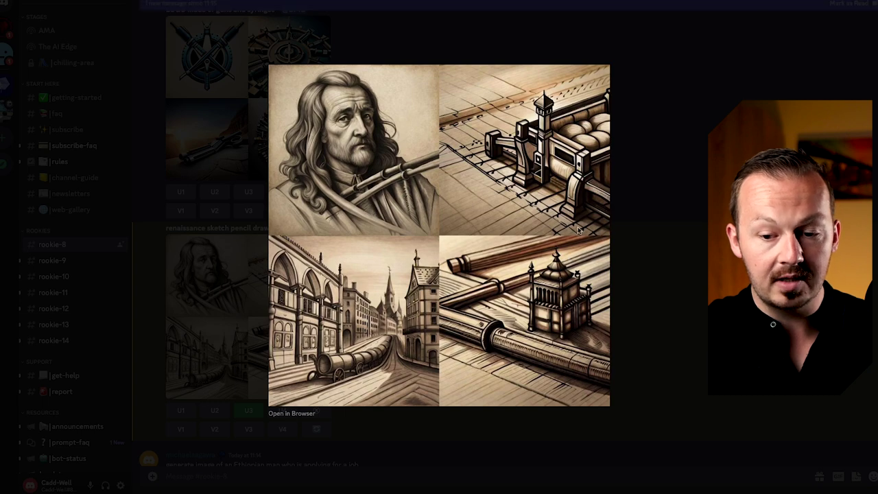
pyautogui.click(622, 209)
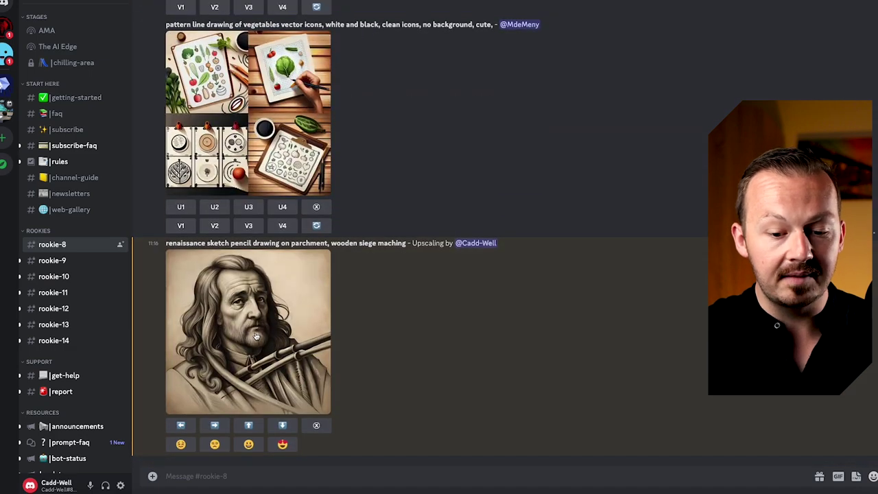
pyautogui.click(256, 337)
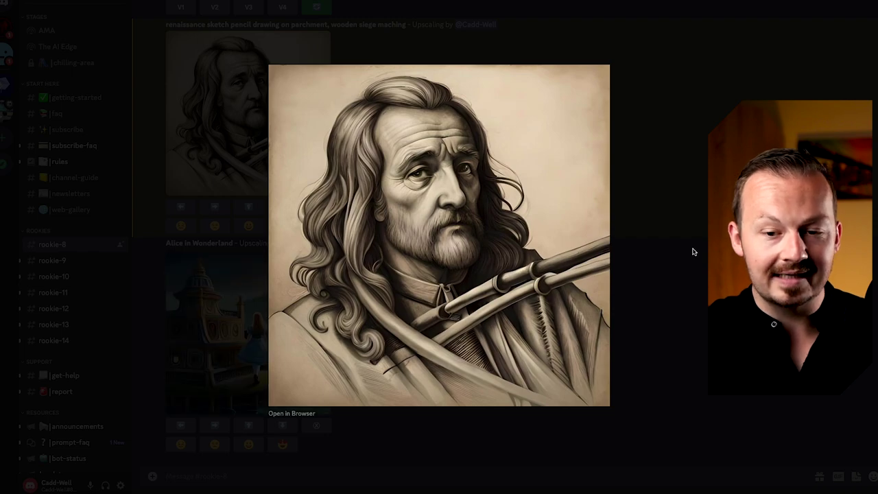
pyautogui.click(692, 251)
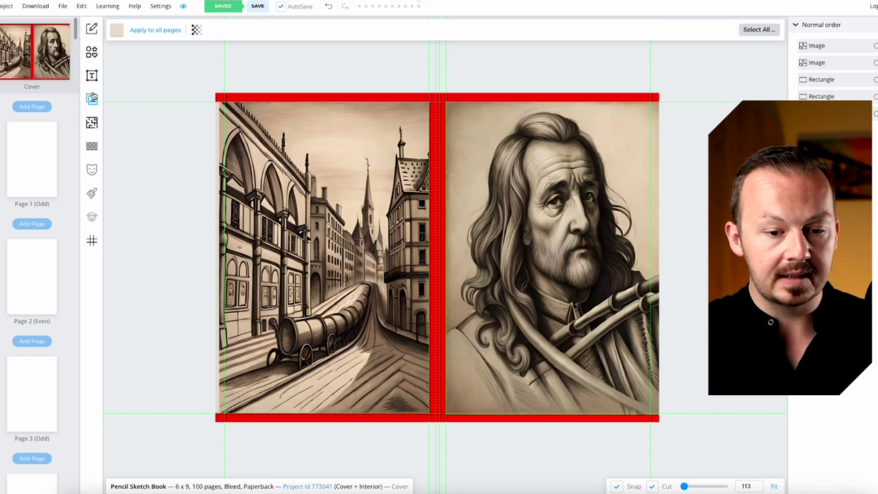
# - Add a speech-bubble shape over the lower part of the front cover portrait and fill it white
pyautogui.click(92, 51)
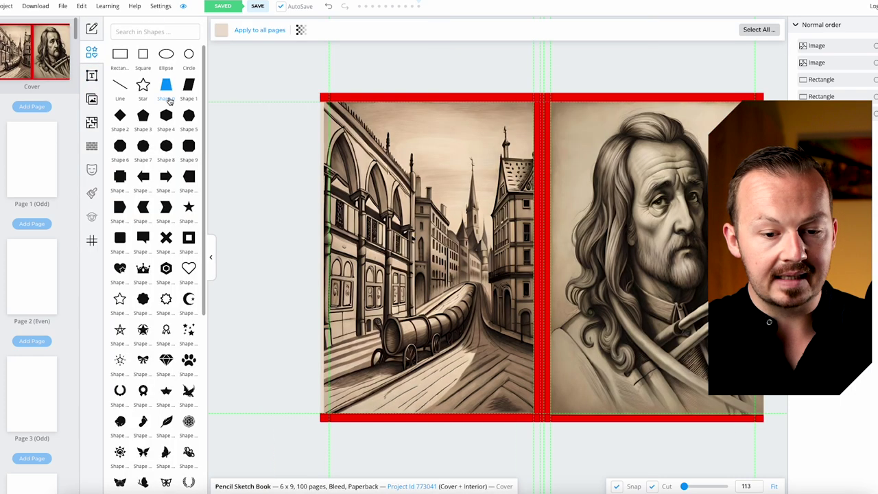
pyautogui.click(143, 236)
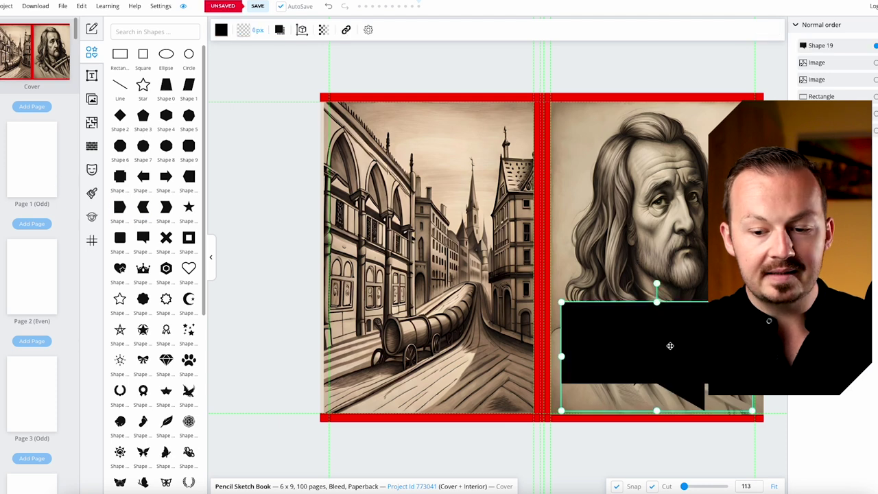
pyautogui.click(221, 30)
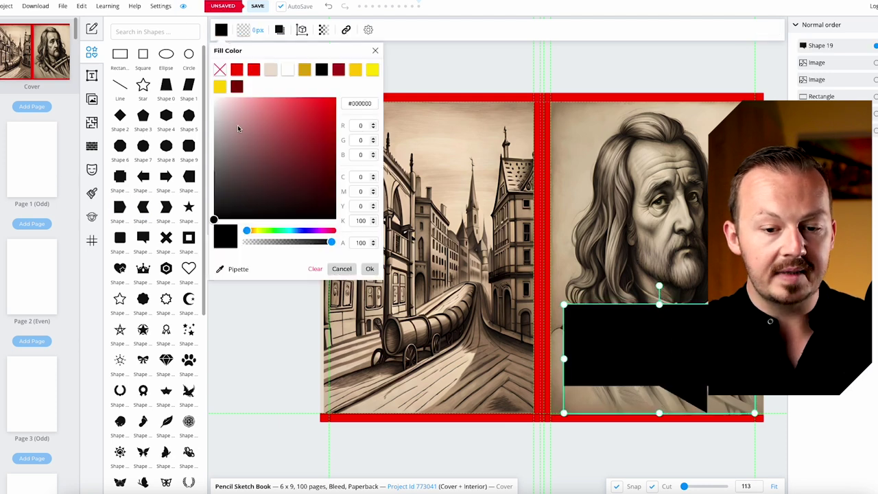
pyautogui.click(286, 69)
pyautogui.click(649, 265)
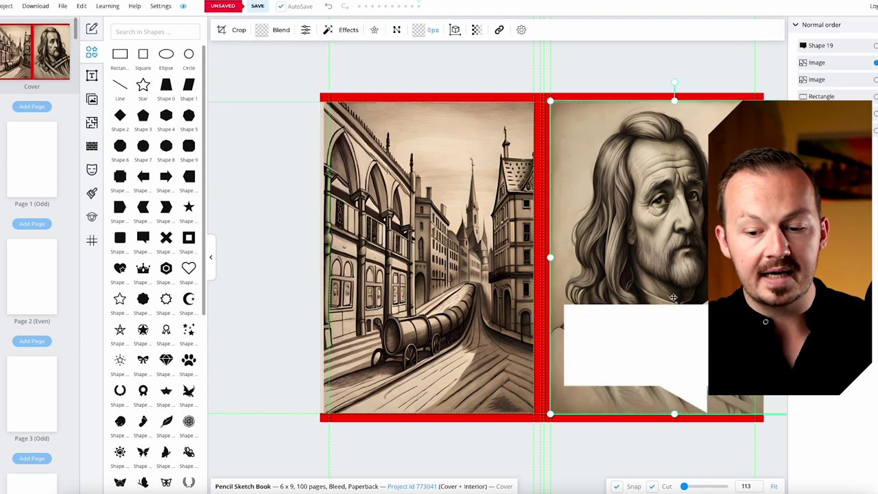
pyautogui.click(700, 355)
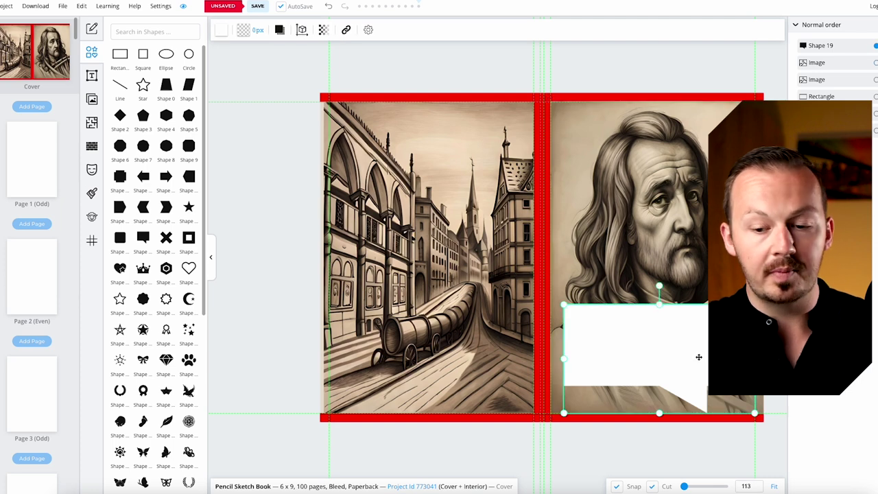
pyautogui.click(648, 206)
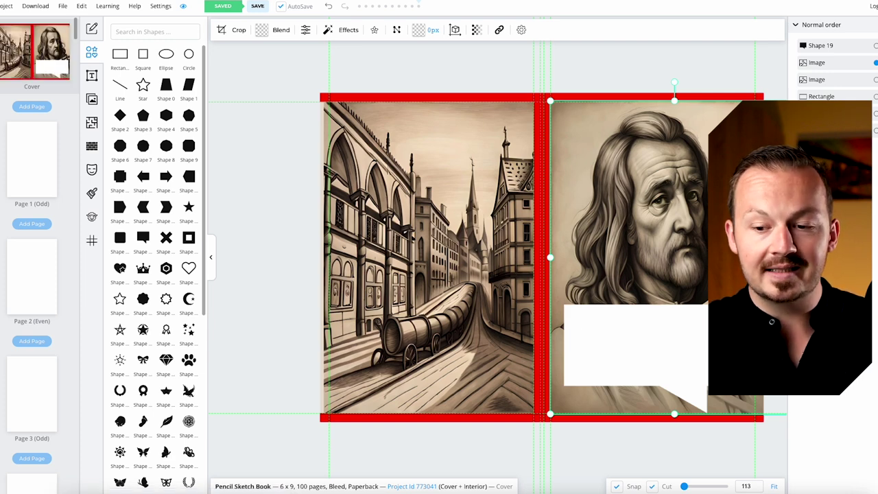
pyautogui.click(764, 78)
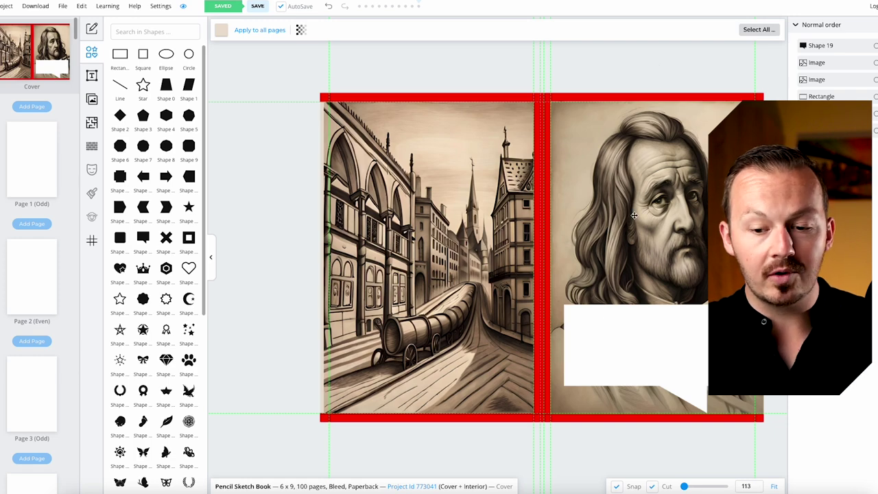
# - Add three black horizontal lines, stacked one below another, inside the white speech bubble on the front cover
pyautogui.scroll(1, 638, 222)
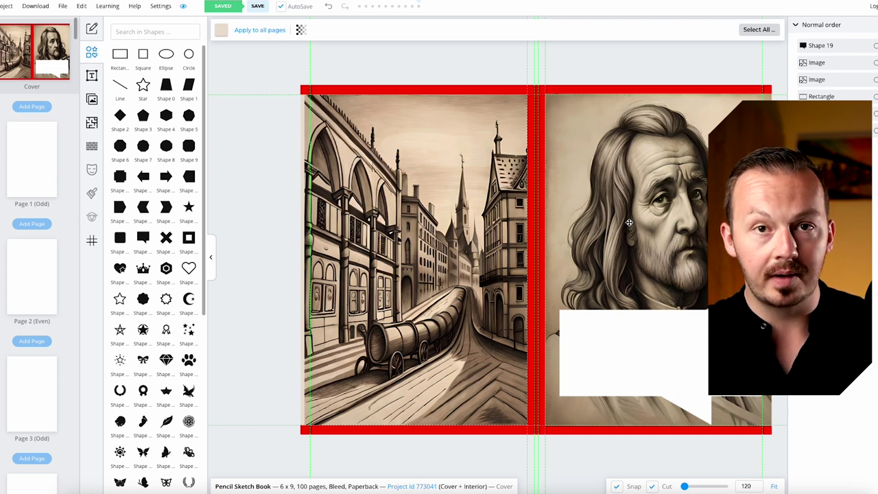
pyautogui.click(120, 85)
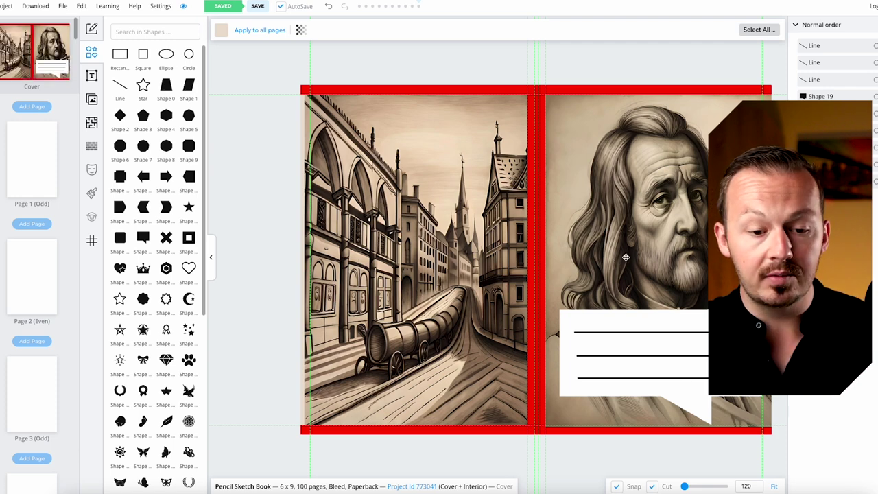
# - Open interior page 1 and choose the College Journal variant of the Journal template from the Interior Templates Library
pyautogui.click(36, 156)
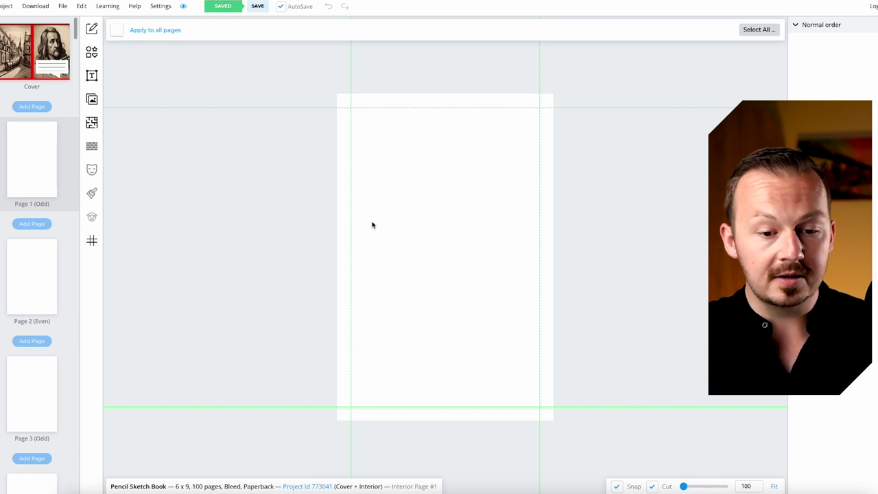
pyautogui.click(92, 125)
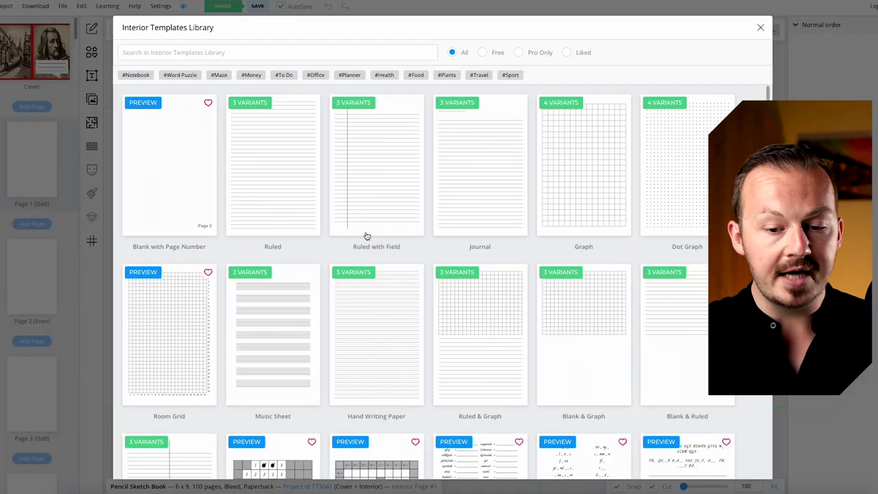
pyautogui.scroll(-5, 490, 247)
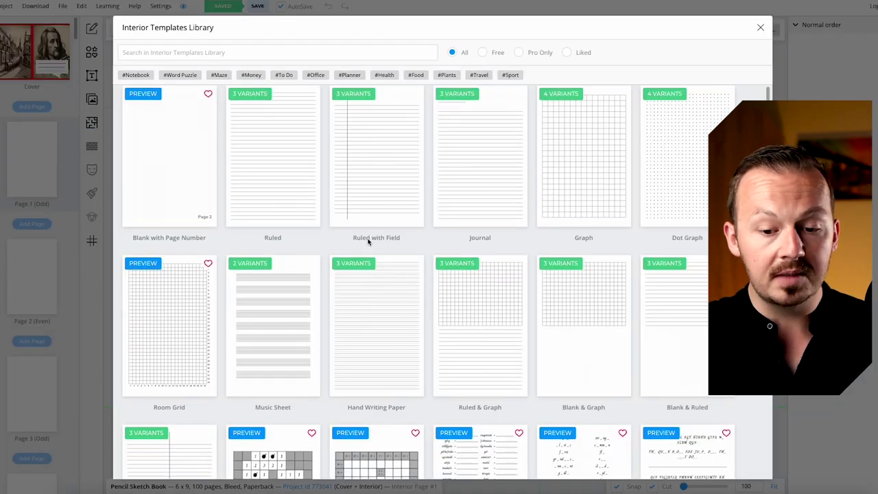
pyautogui.scroll(-5, 513, 261)
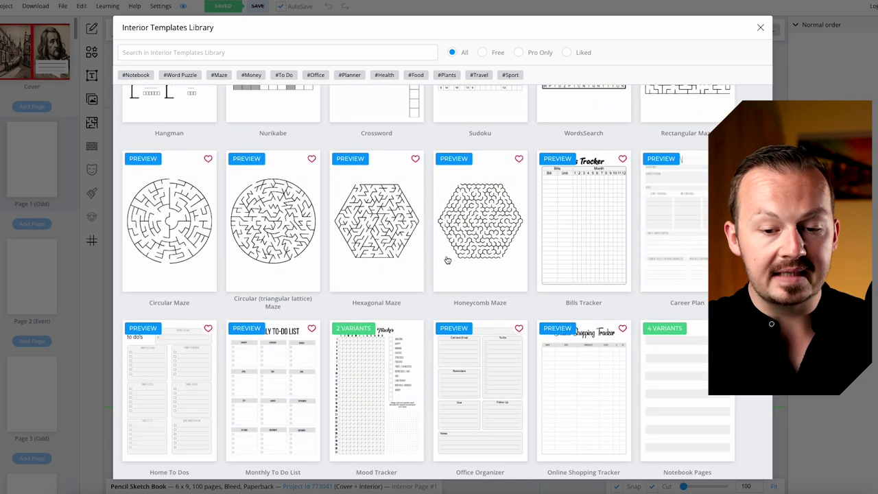
pyautogui.scroll(5, 446, 258)
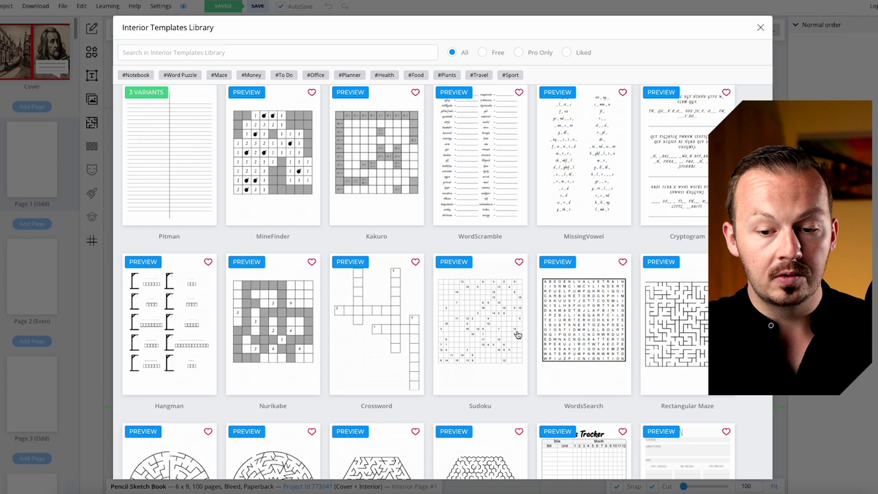
pyautogui.scroll(-10, 515, 336)
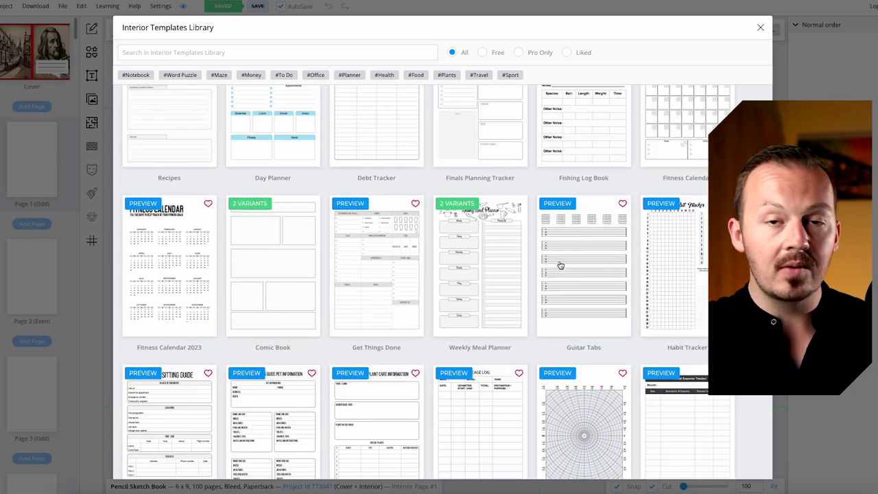
pyautogui.scroll(15, 451, 297)
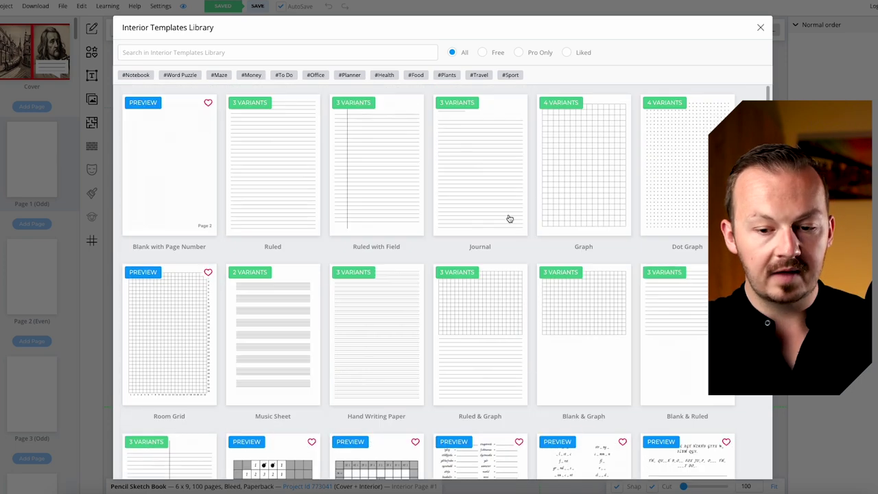
pyautogui.click(488, 174)
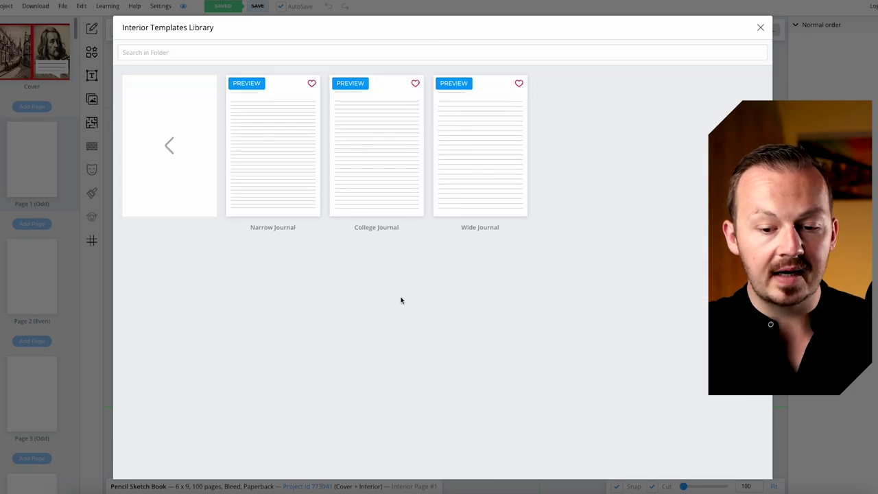
pyautogui.click(400, 180)
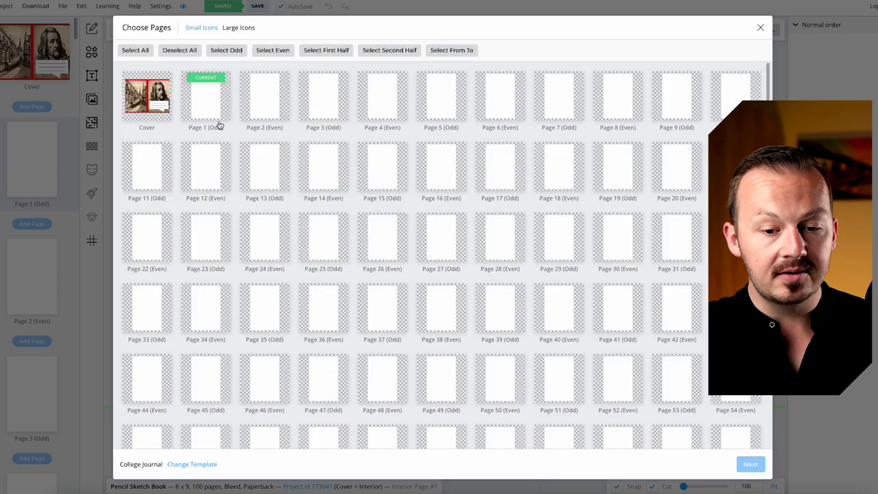
pyautogui.click(274, 171)
pyautogui.click(272, 253)
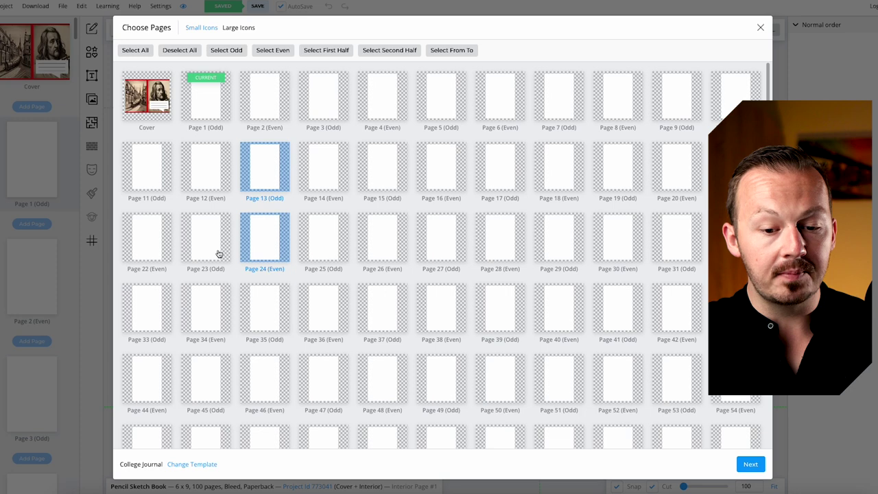
pyautogui.click(220, 254)
pyautogui.click(273, 258)
pyautogui.click(278, 192)
pyautogui.click(223, 256)
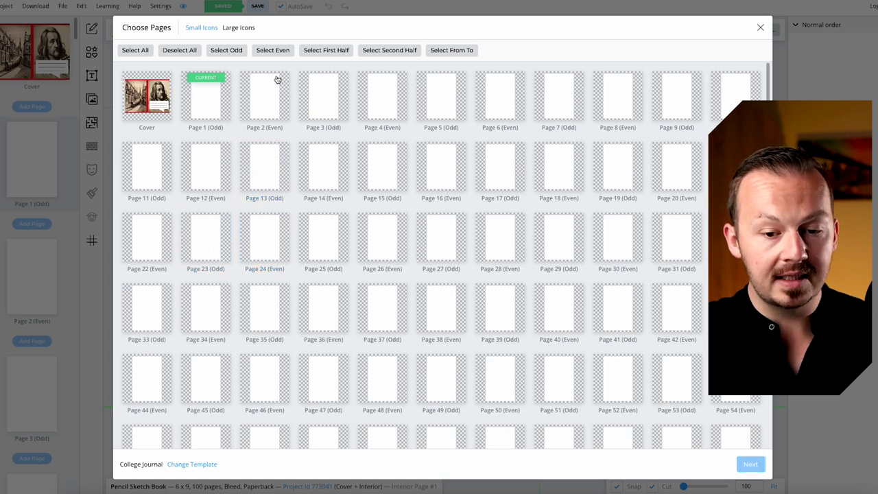
# - Mark pages 3, 5, 7, 9, 12, 14, 16, 18, 20, 23, 25, 27, 29 and 31 individually for the College Journal template
pyautogui.click(323, 96)
pyautogui.click(449, 97)
pyautogui.click(564, 99)
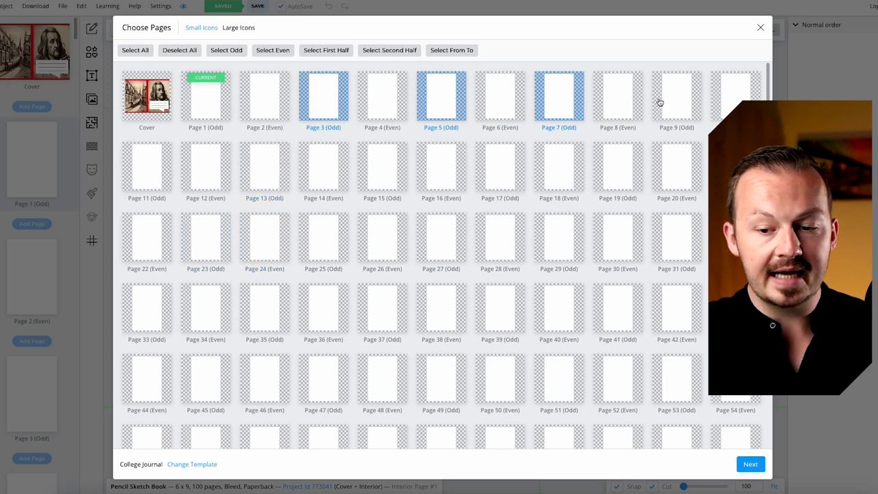
pyautogui.click(656, 102)
pyautogui.click(214, 182)
pyautogui.click(325, 177)
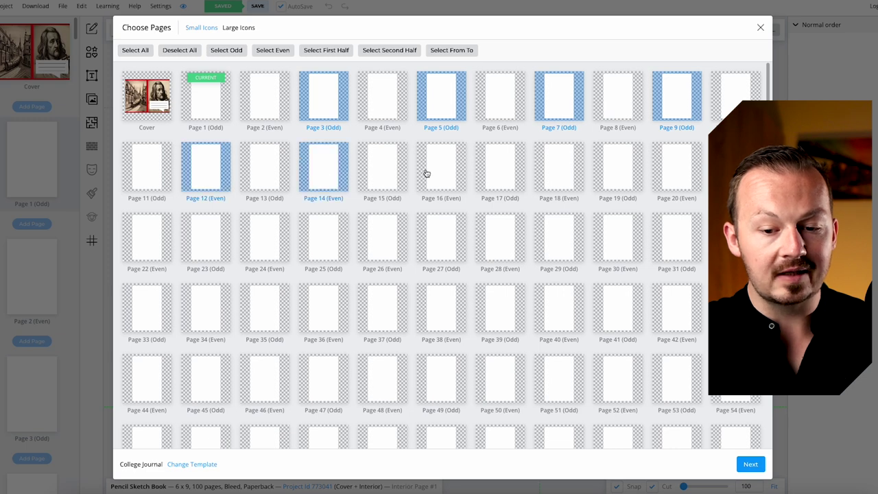
pyautogui.click(437, 169)
pyautogui.click(568, 173)
pyautogui.click(680, 176)
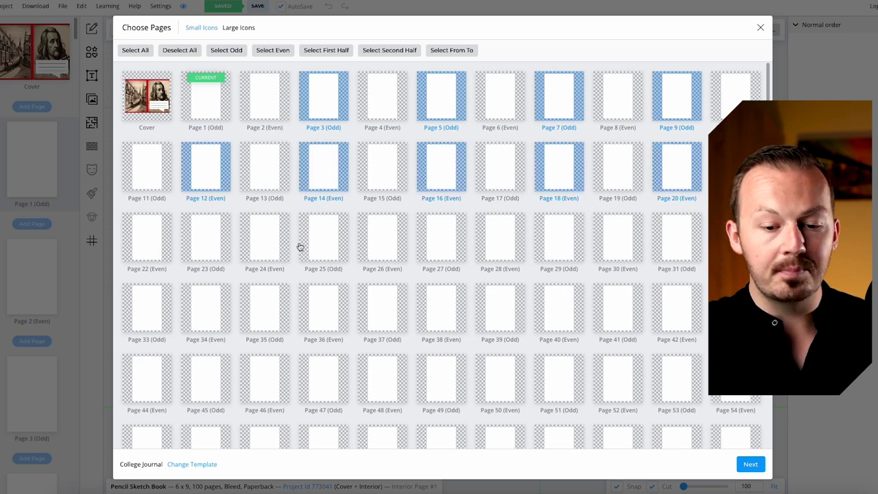
pyautogui.click(209, 254)
pyautogui.click(336, 253)
pyautogui.click(445, 250)
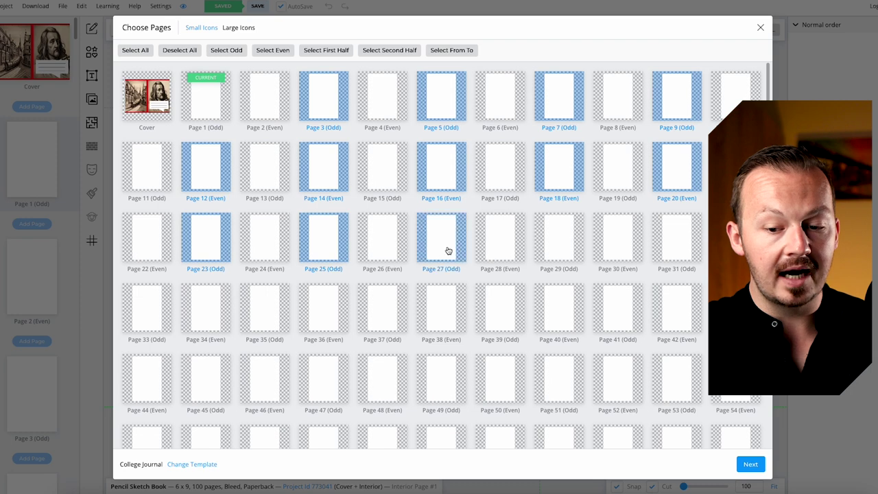
pyautogui.click(556, 248)
pyautogui.click(677, 245)
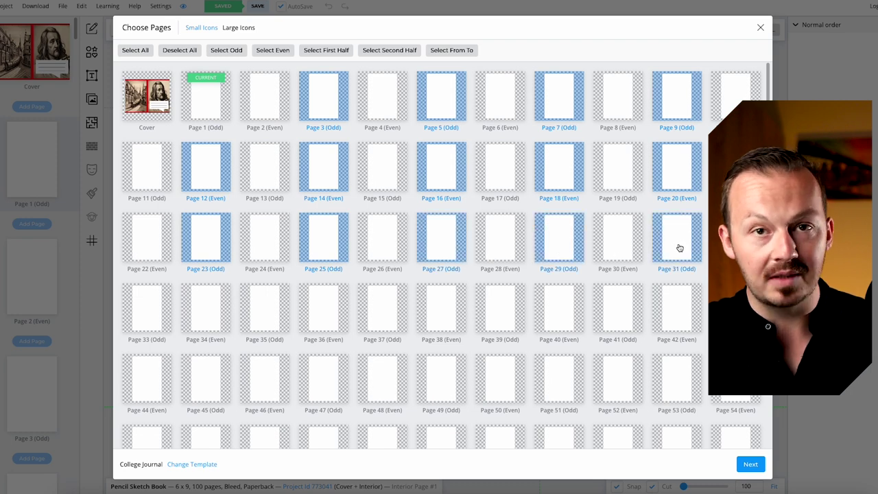
# - Select all odd pages for the College Journal template and continue to its options
pyautogui.click(216, 54)
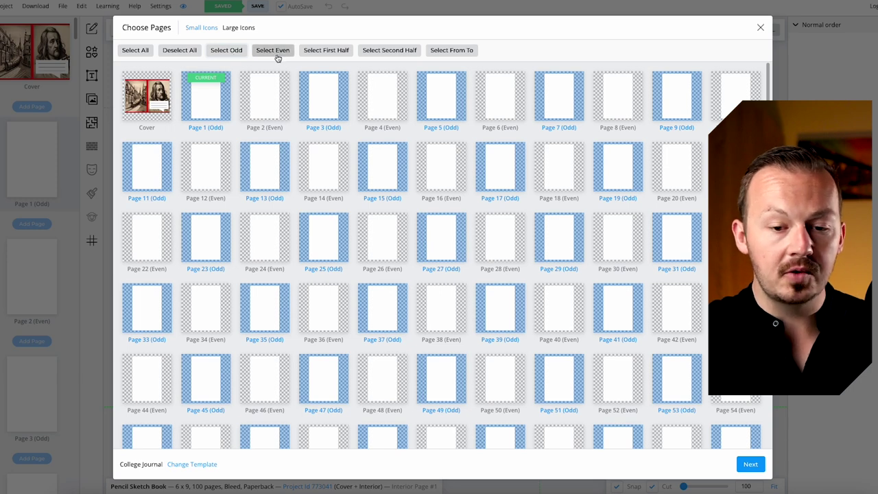
pyautogui.click(759, 468)
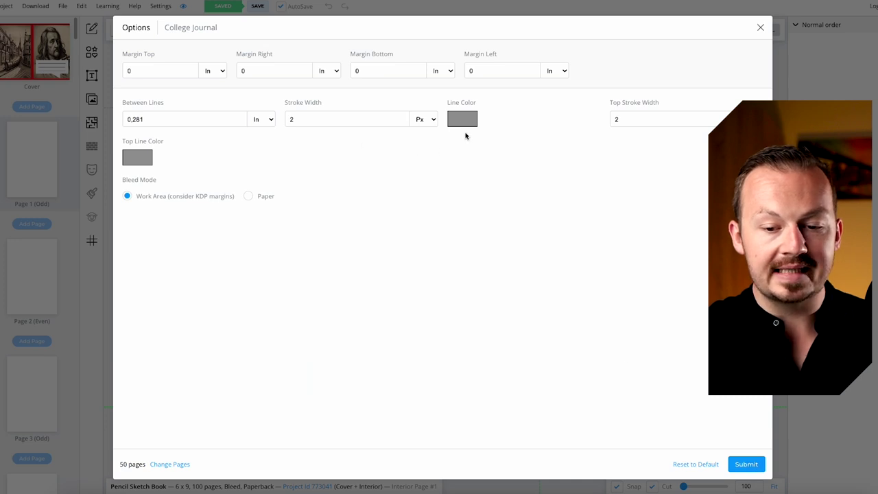
# - Set the template's line color and top line color to black (#000000) and apply it to the chosen pages
pyautogui.click(464, 122)
pyautogui.moveTo(482, 201); pyautogui.dragTo(443, 312)
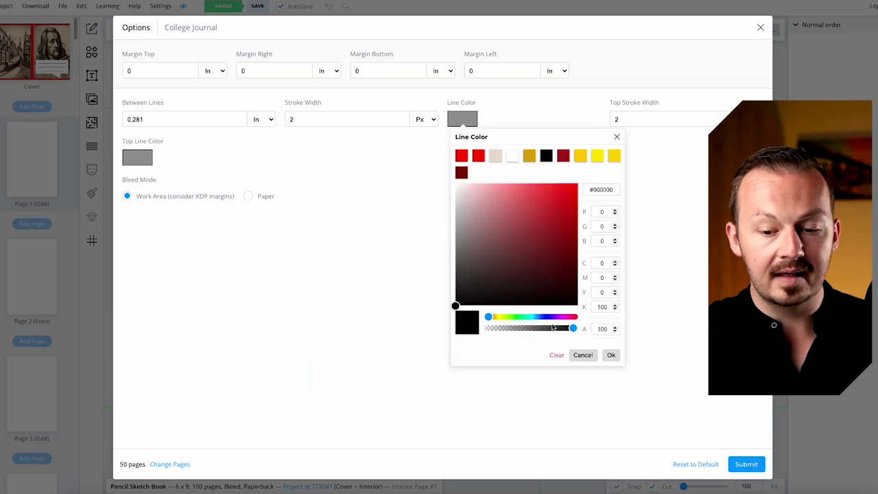
pyautogui.click(611, 355)
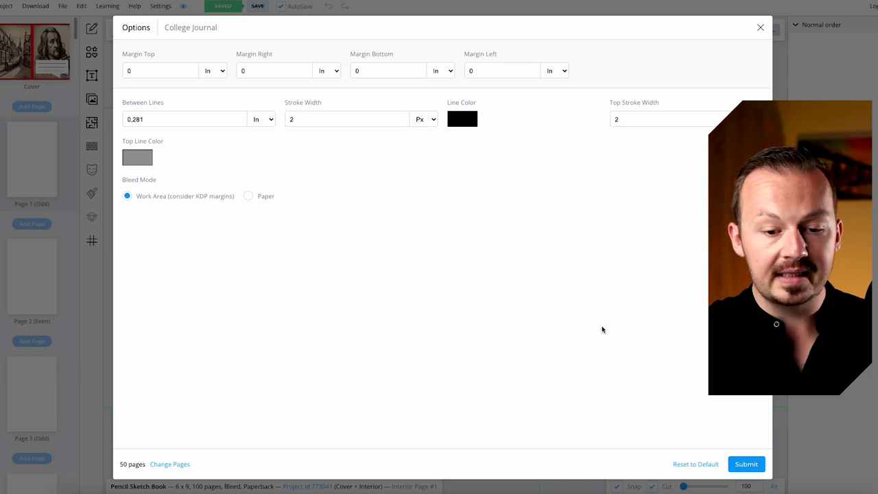
pyautogui.click(141, 159)
pyautogui.moveTo(174, 301); pyautogui.dragTo(144, 357)
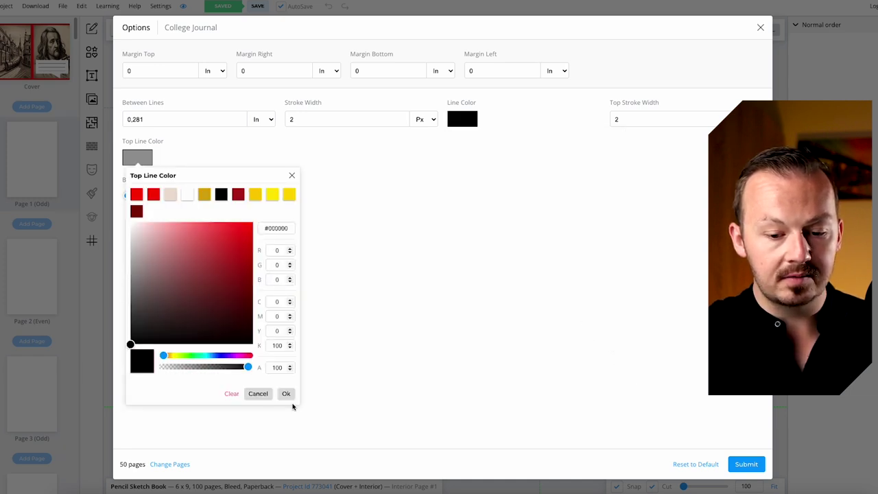
pyautogui.click(286, 393)
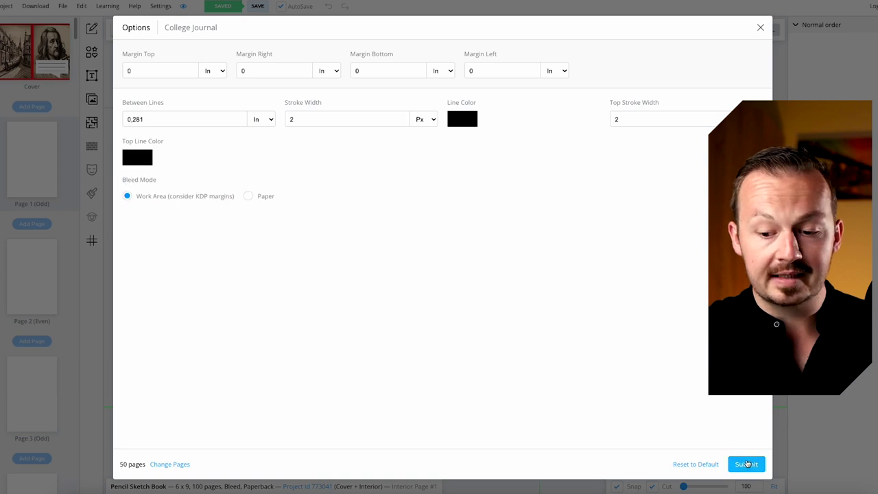
pyautogui.click(746, 463)
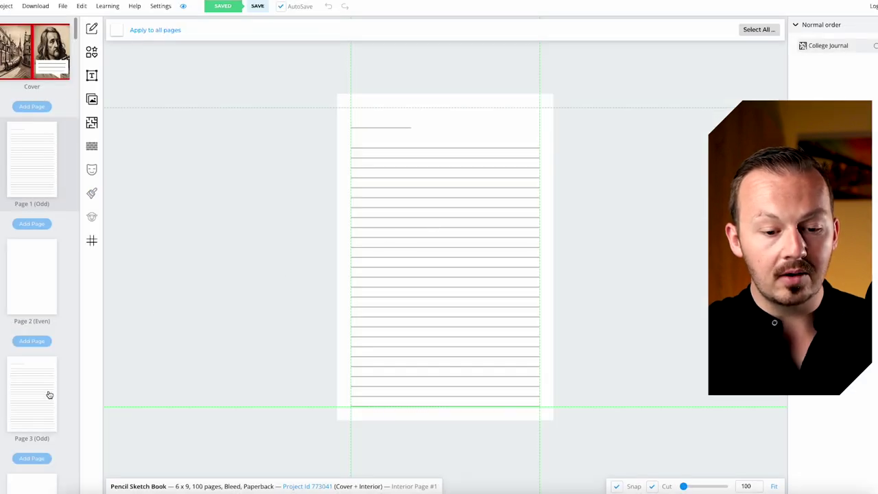
# - Check the journal layout on interior pages 3 and 5
pyautogui.click(47, 392)
pyautogui.scroll(-5, 45, 398)
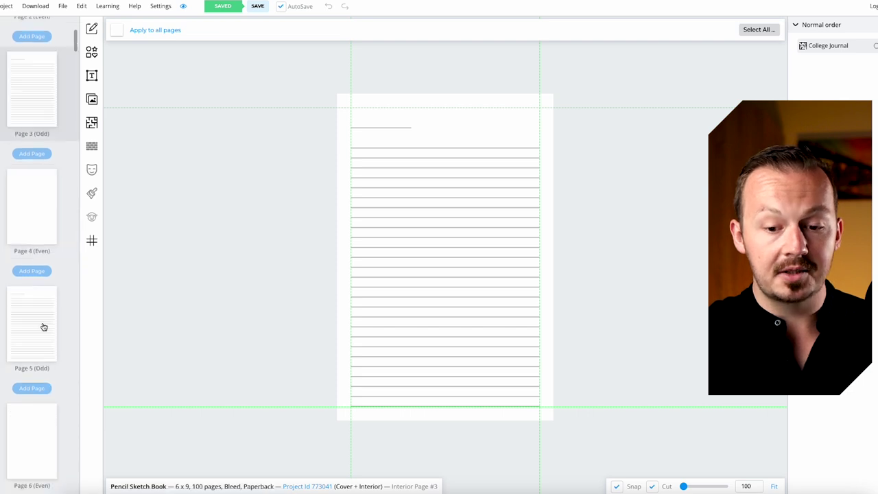
pyautogui.click(44, 327)
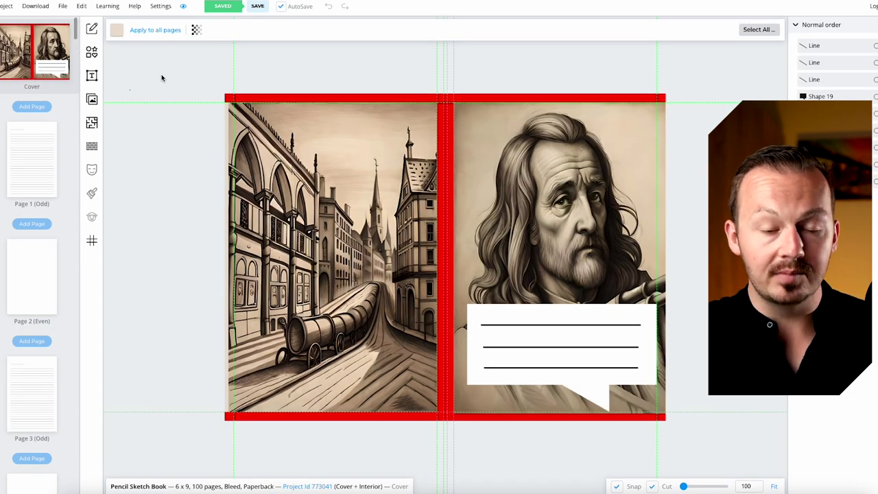
# - Download the current project in CMYK for printed books
pyautogui.click(35, 8)
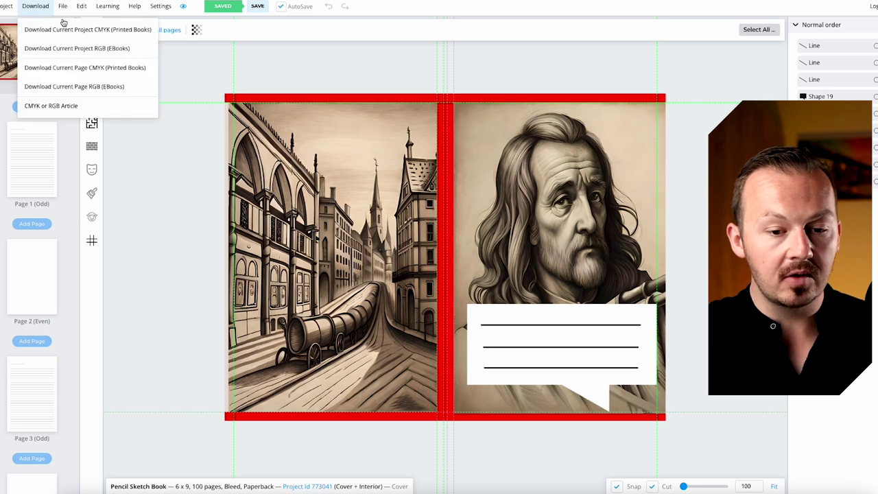
pyautogui.click(114, 35)
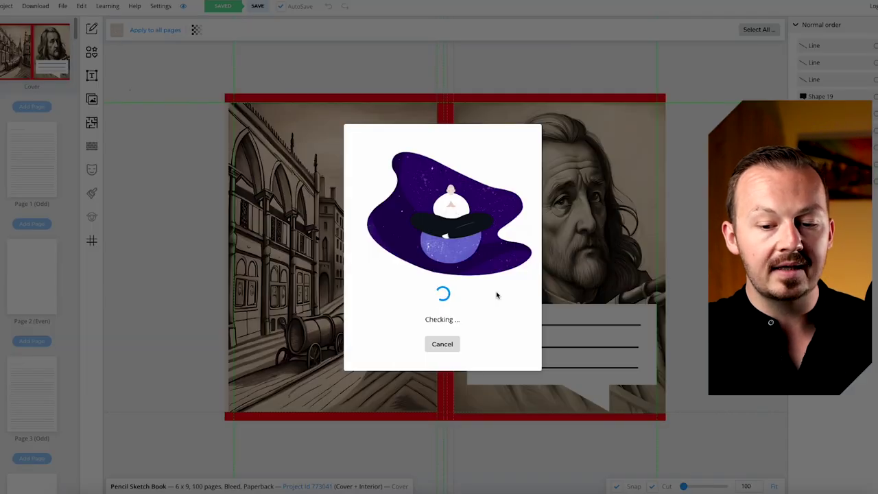